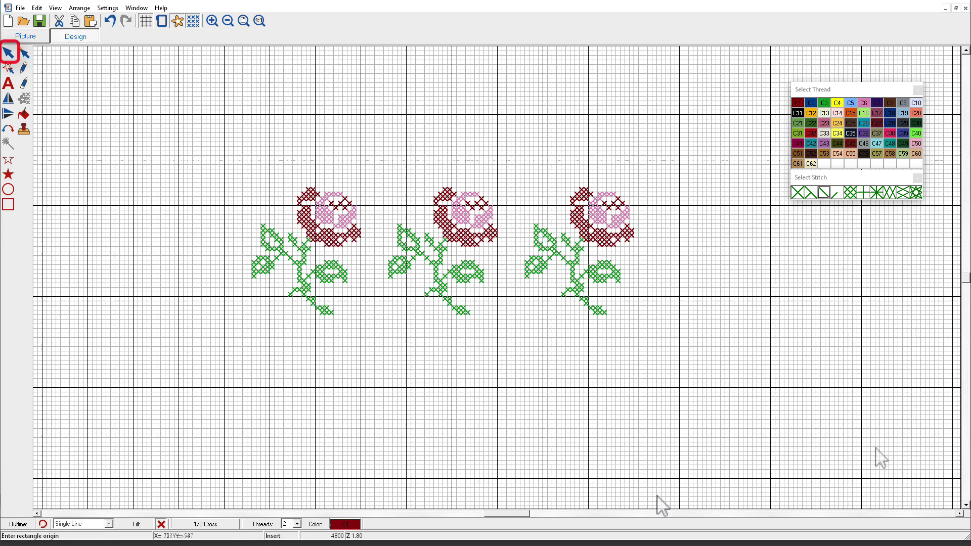
Rotate the rightmost rose a quarter turn clockwise and move it above the other two
drag(527, 177, 647, 348)
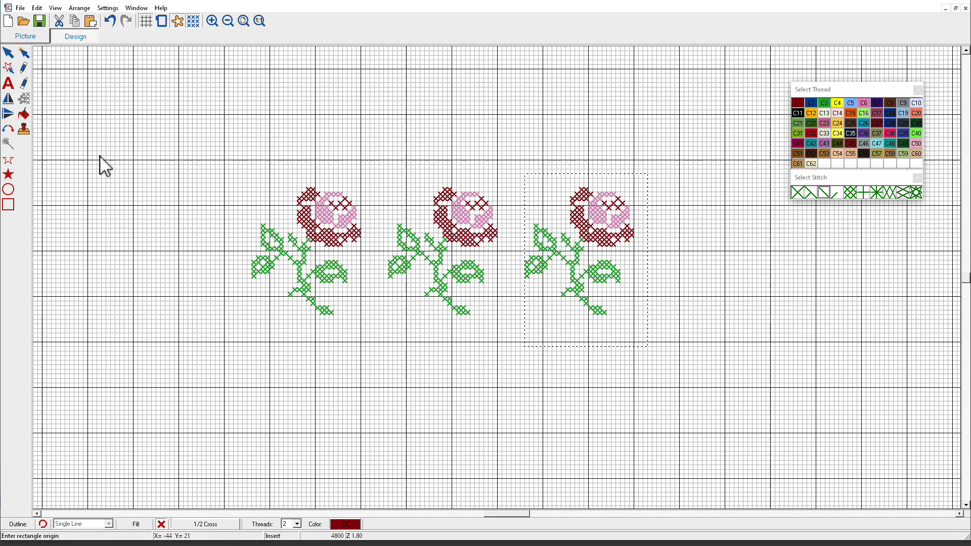
click(8, 130)
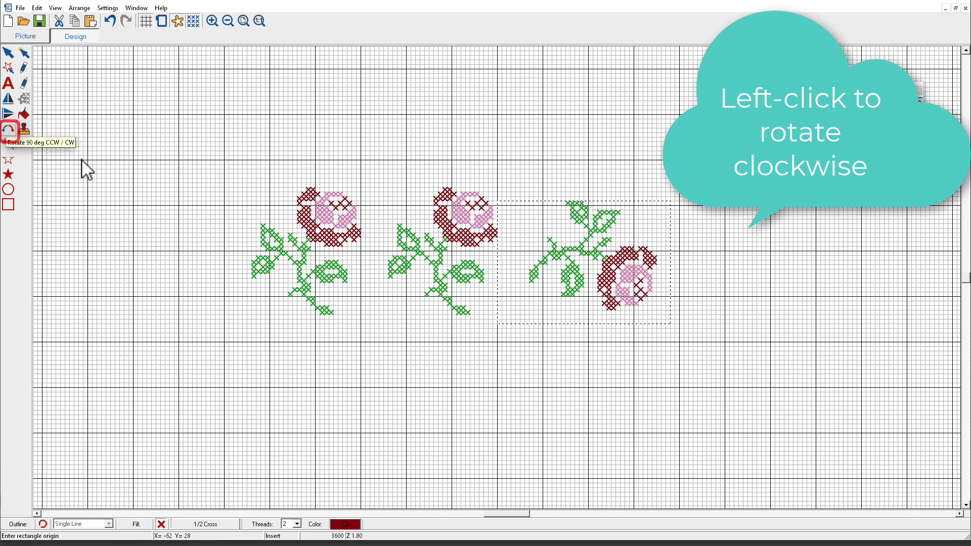
drag(645, 318, 461, 165)
Rotate the middle rose a quarter turn counter-clockwise and move it down and left
drag(526, 183, 371, 343)
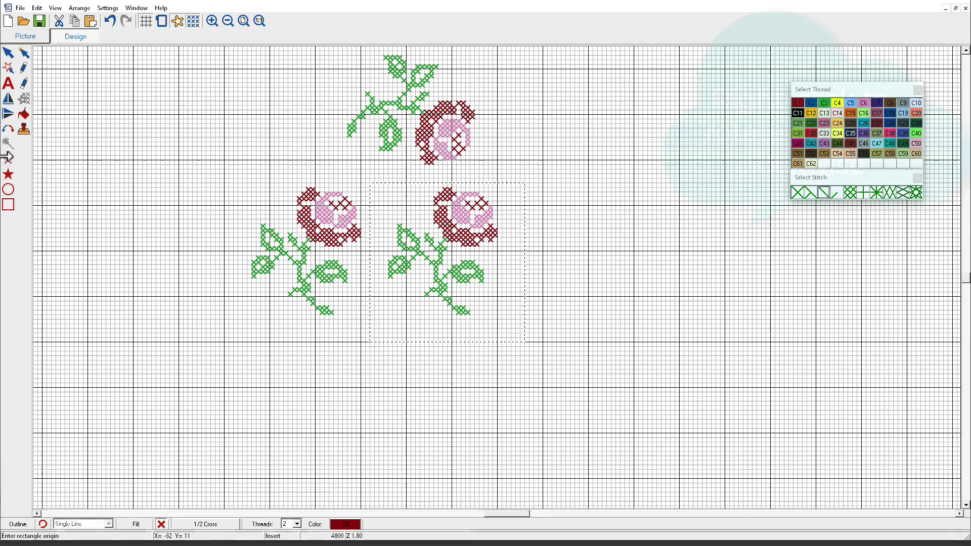
right_click(9, 128)
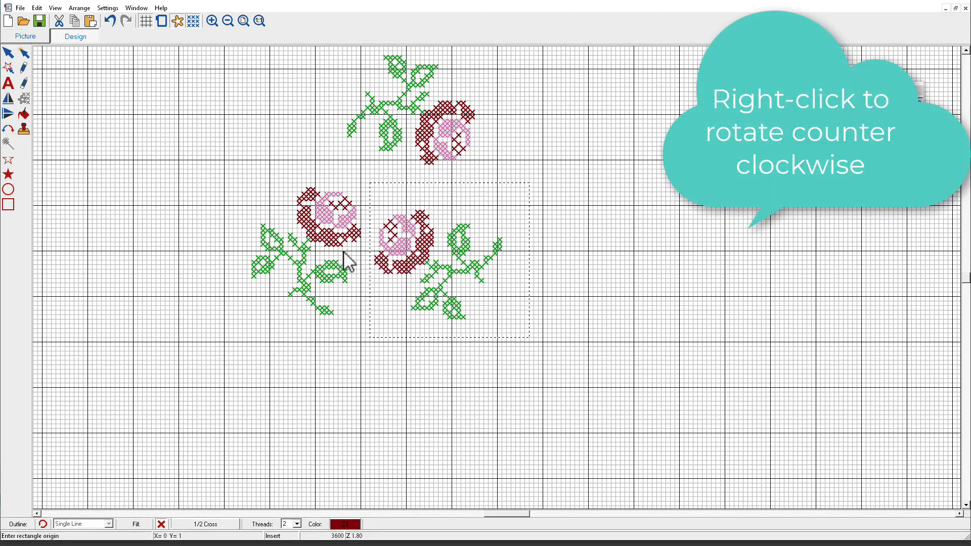
drag(421, 272, 388, 350)
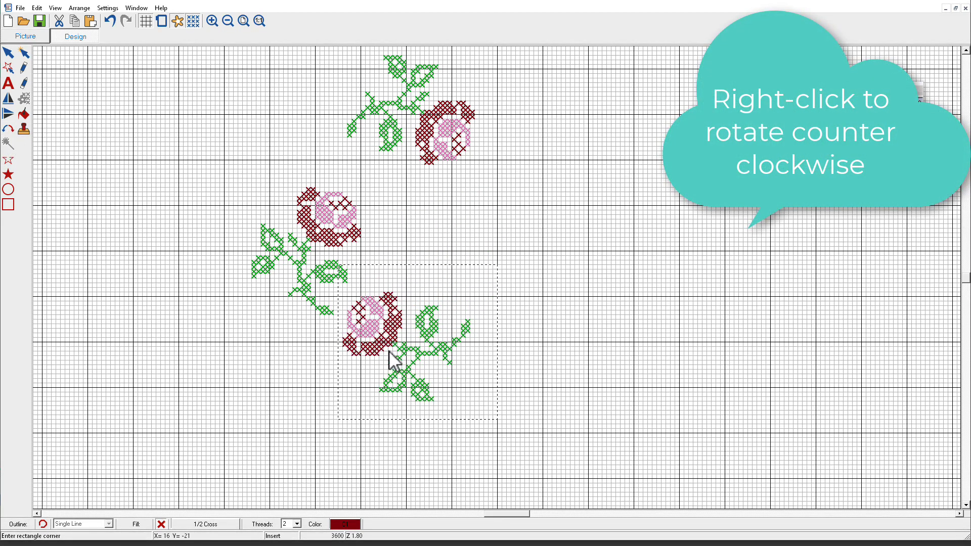
Nudge the upper rose down slightly and clear the selection
drag(325, 50, 510, 174)
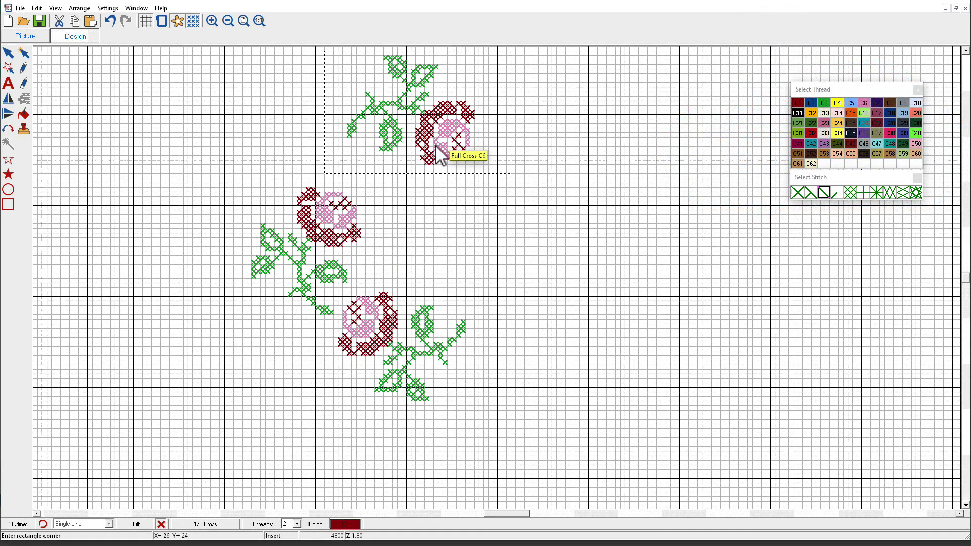
drag(436, 145, 438, 195)
click(493, 199)
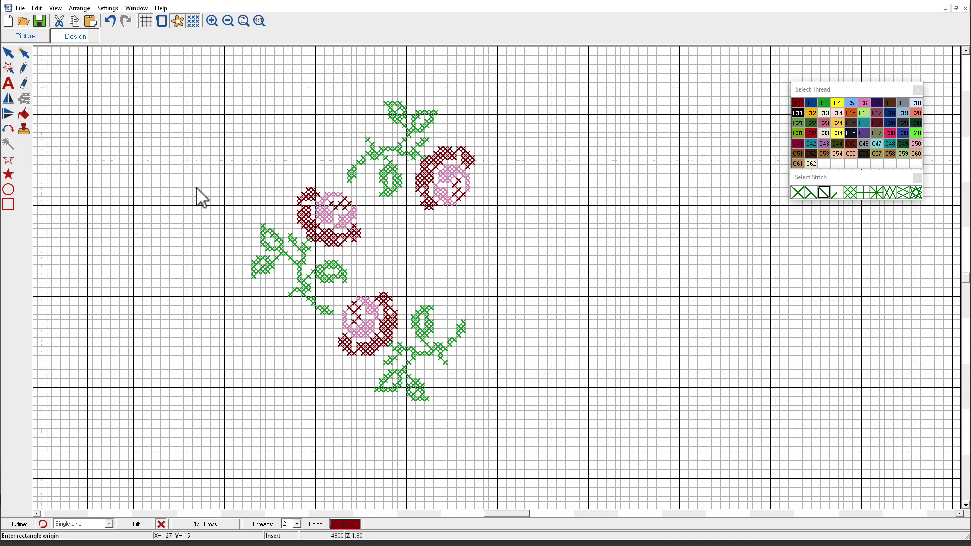
Outline the left rose with Polygon Select and copy it
click(6, 69)
click(370, 197)
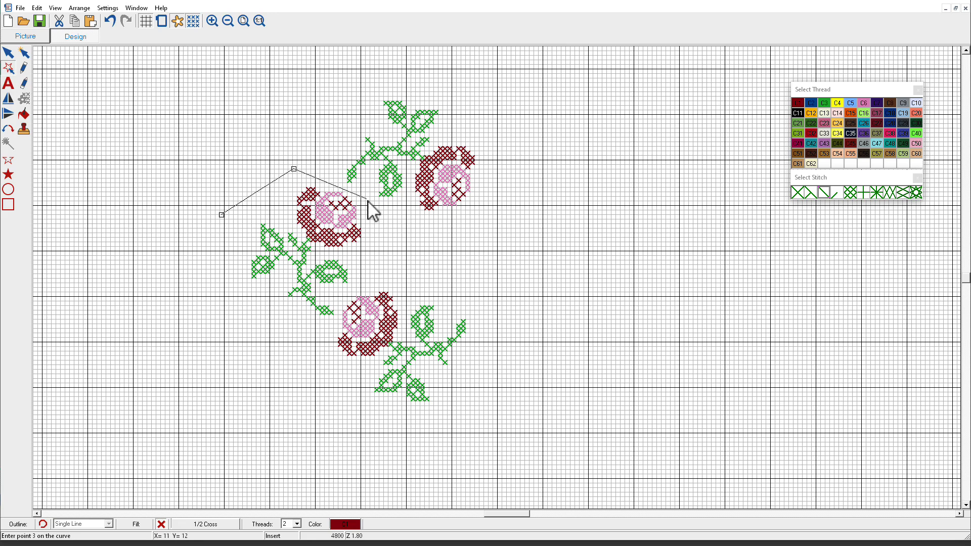
click(385, 232)
click(358, 275)
click(335, 323)
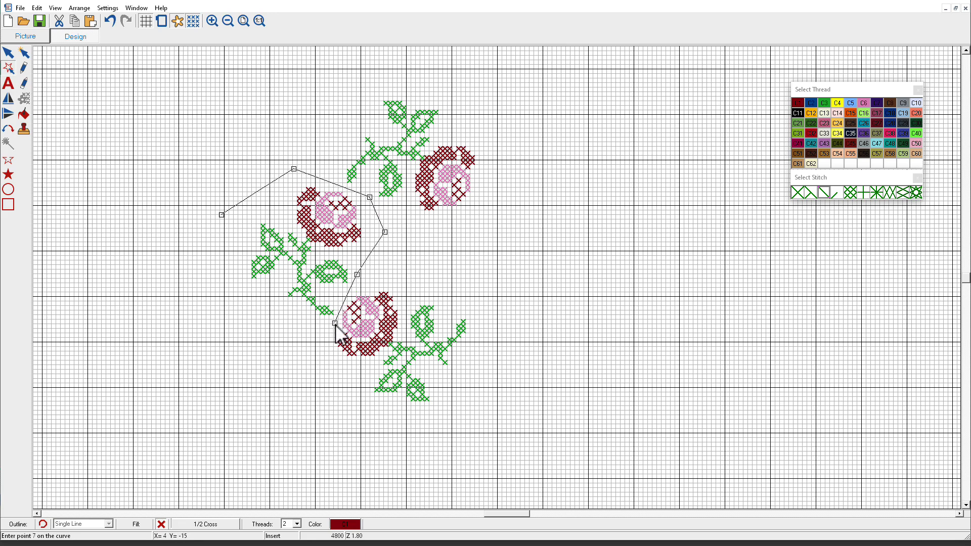
click(256, 343)
click(220, 288)
key(ctrl+c)
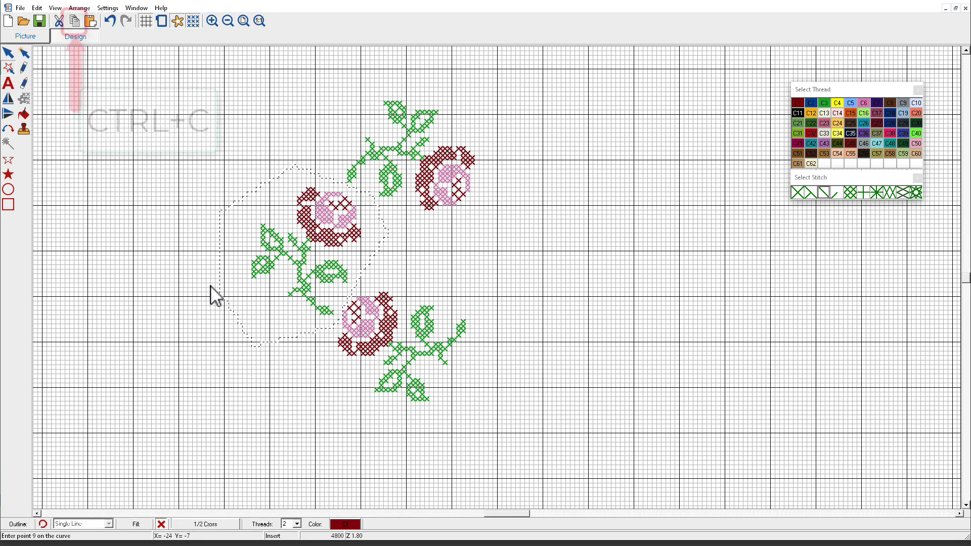
Paste the rose, mirror it horizontally, move it right, flip it vertically, nudge it one cell left, and deselect
key(ctrl+v)
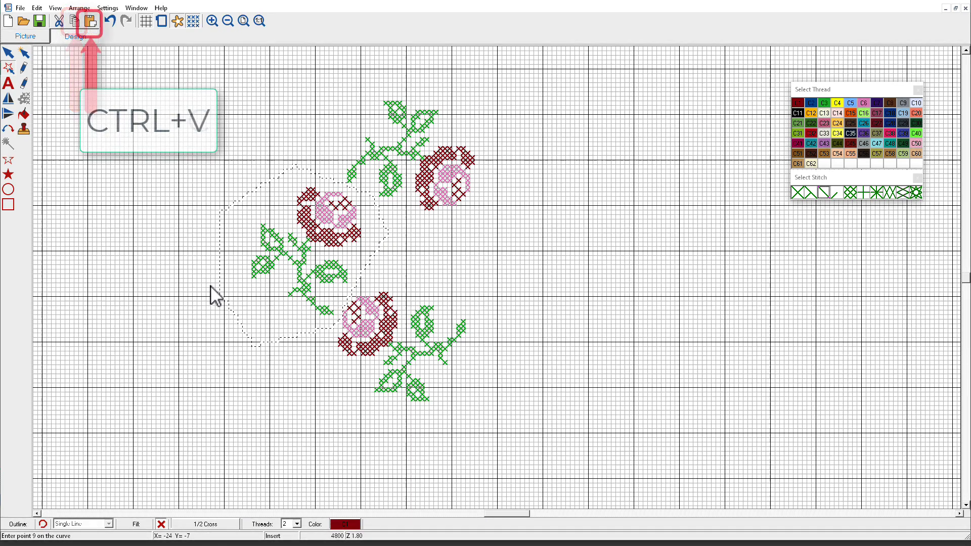
click(9, 98)
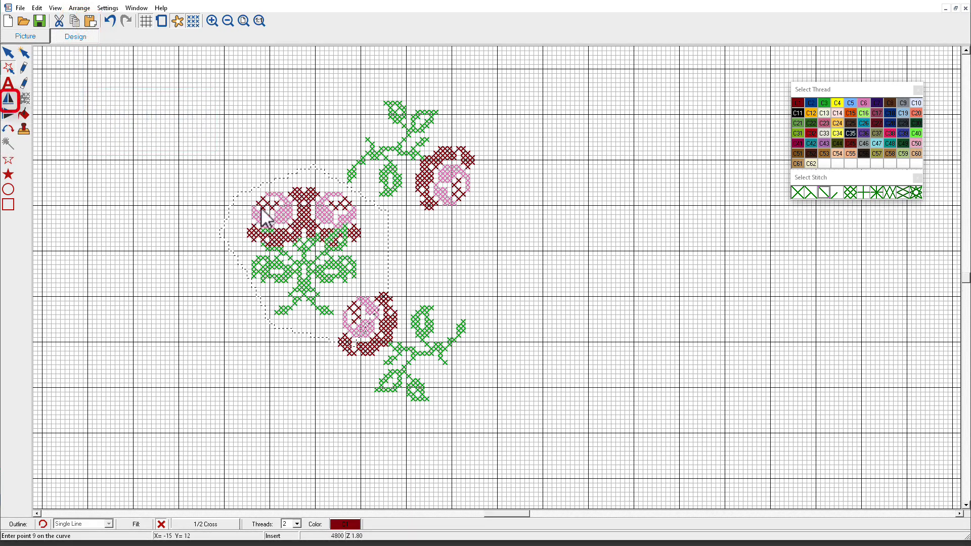
drag(261, 208, 497, 203)
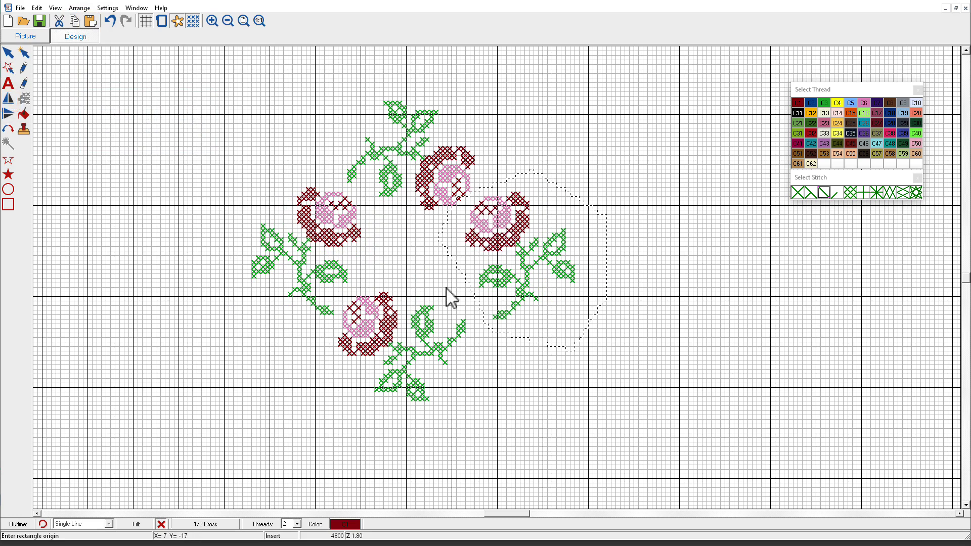
click(8, 114)
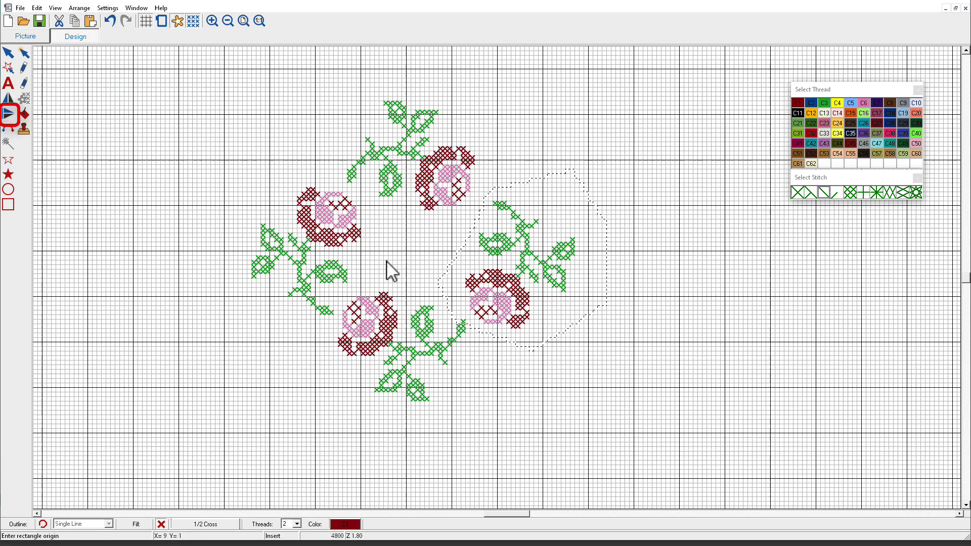
drag(497, 289, 492, 289)
click(613, 388)
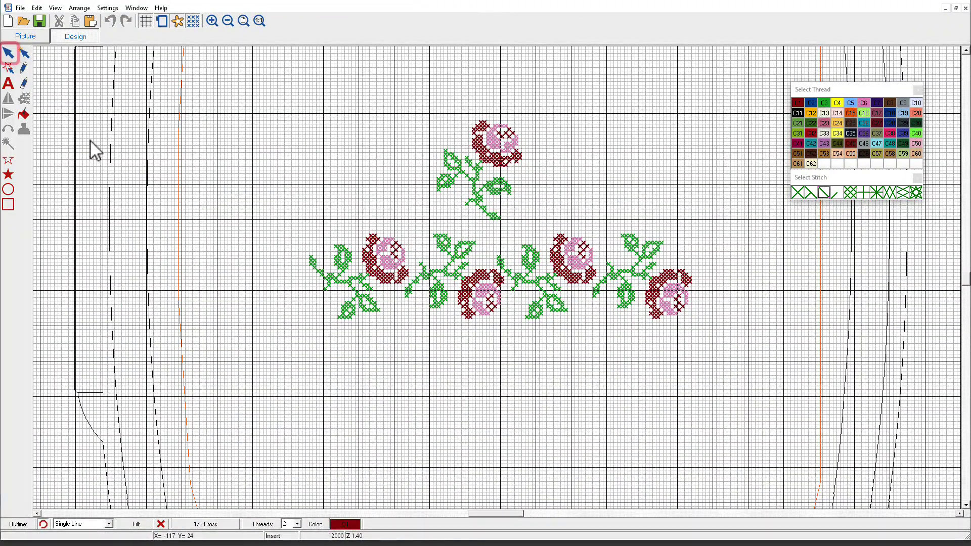
Rectangle-select the upright top rose and rubber-stamp three copies in a cluster at lower left
click(7, 66)
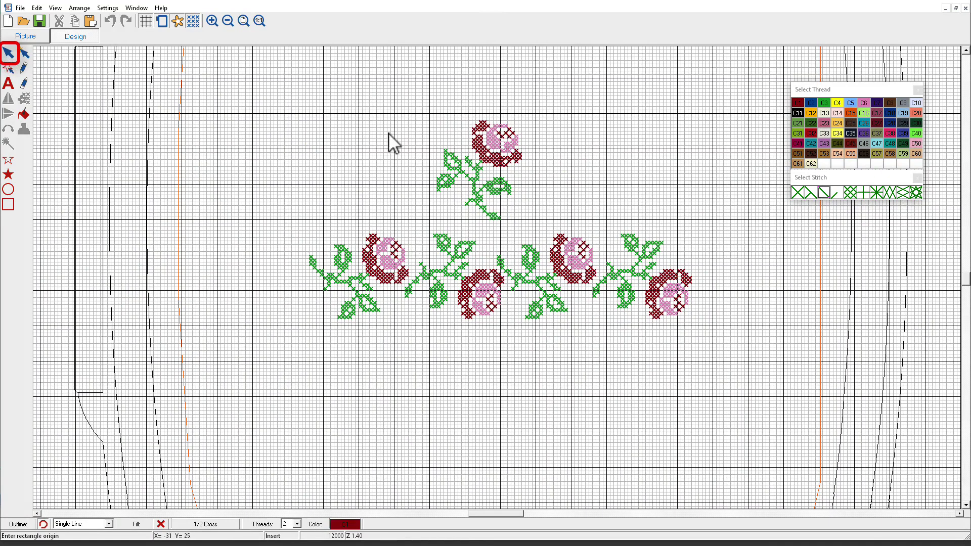
drag(433, 117, 529, 224)
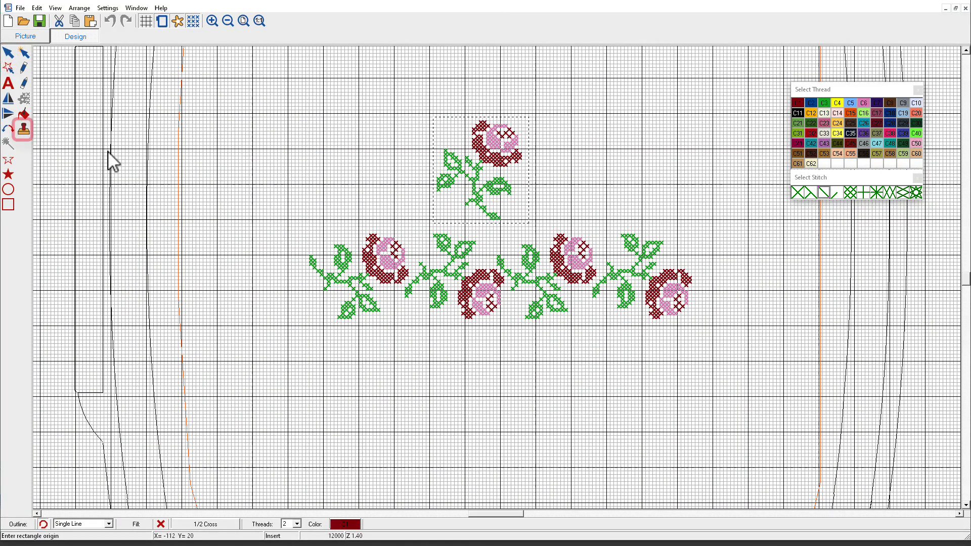
click(23, 129)
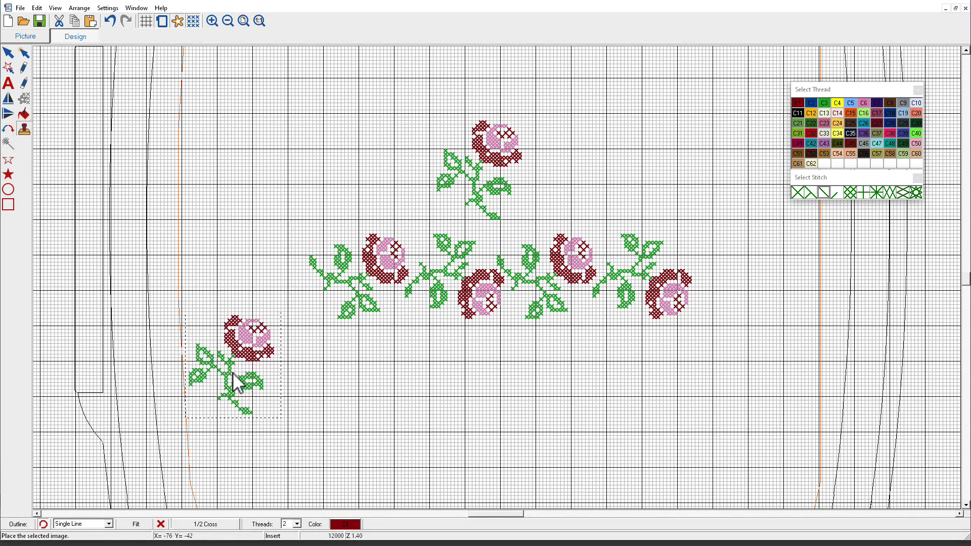
click(240, 381)
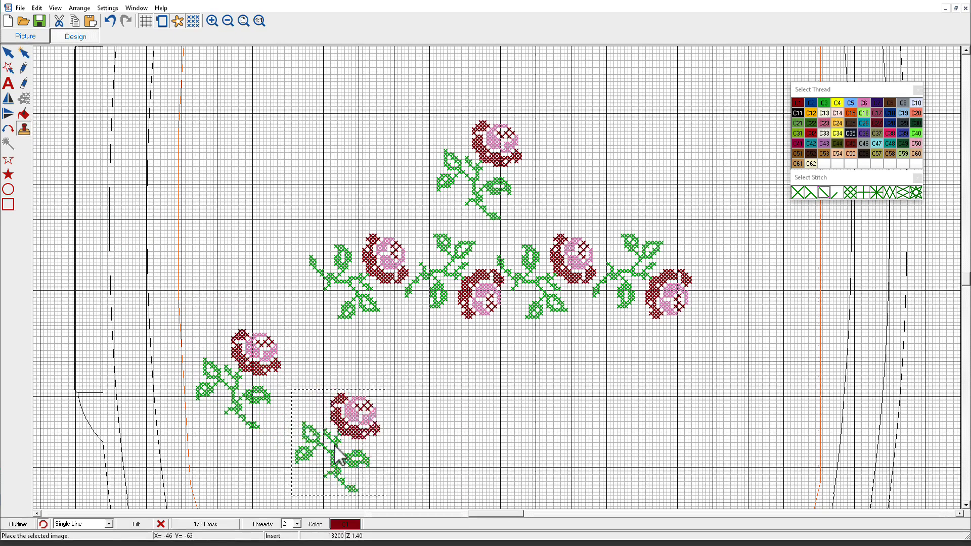
click(309, 445)
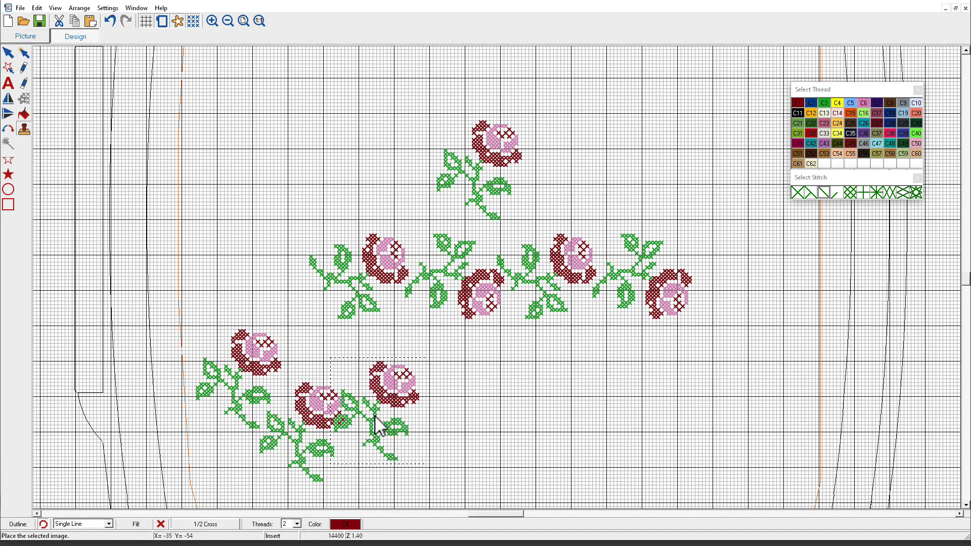
click(390, 376)
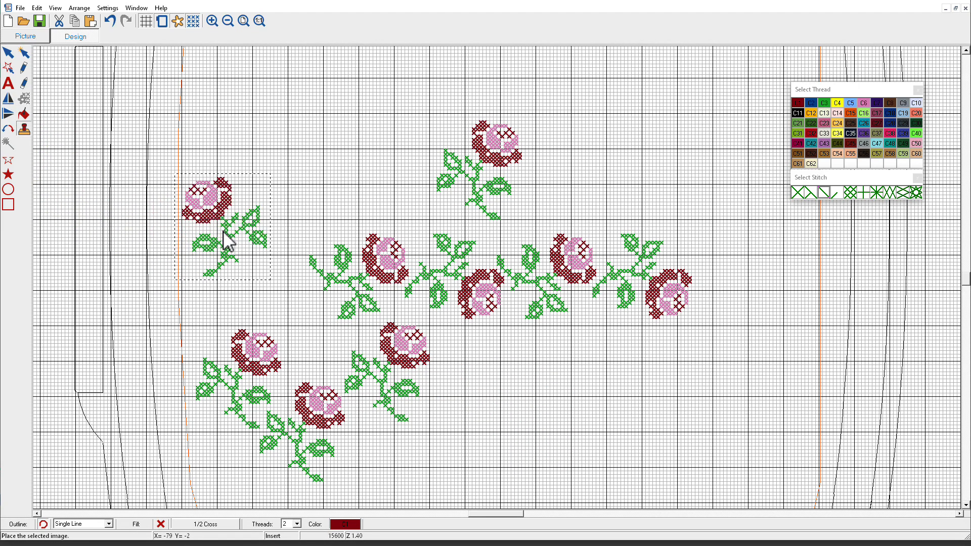
Stamp two more roses up the left side, then stamp that left column onto the right side and stop stamping
click(235, 243)
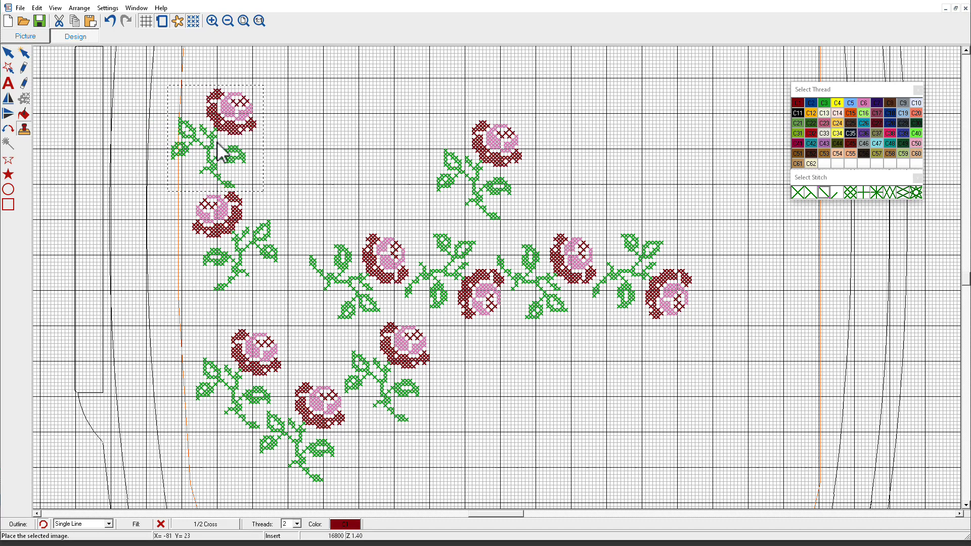
click(237, 149)
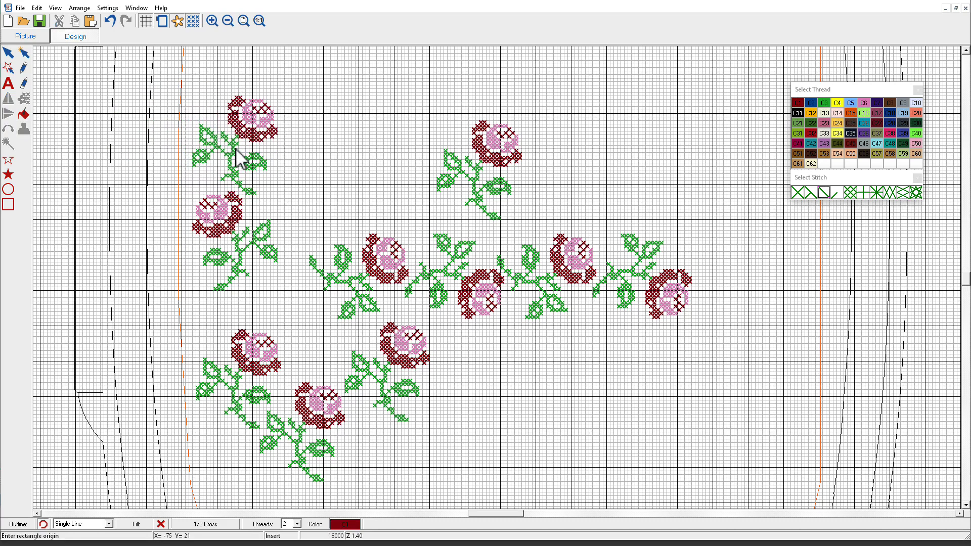
drag(182, 93, 295, 299)
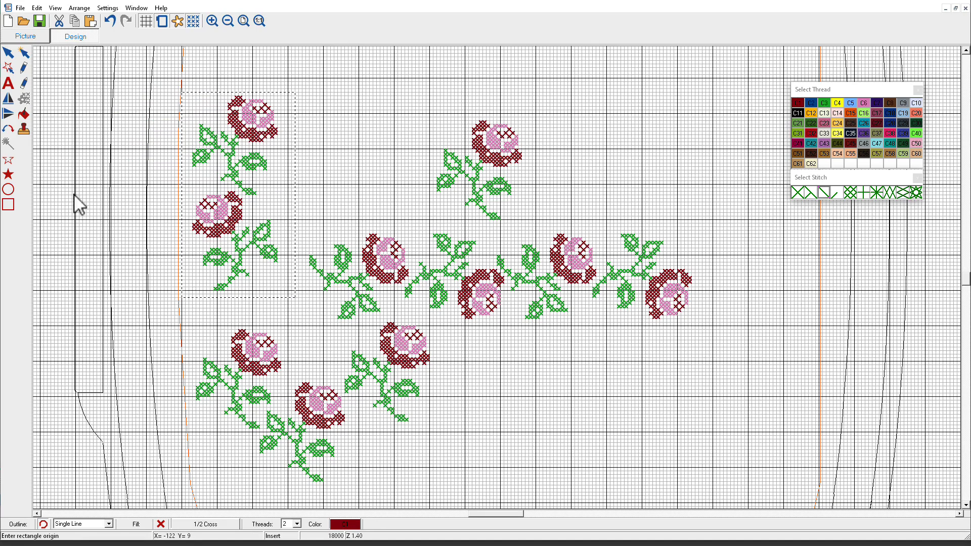
click(22, 133)
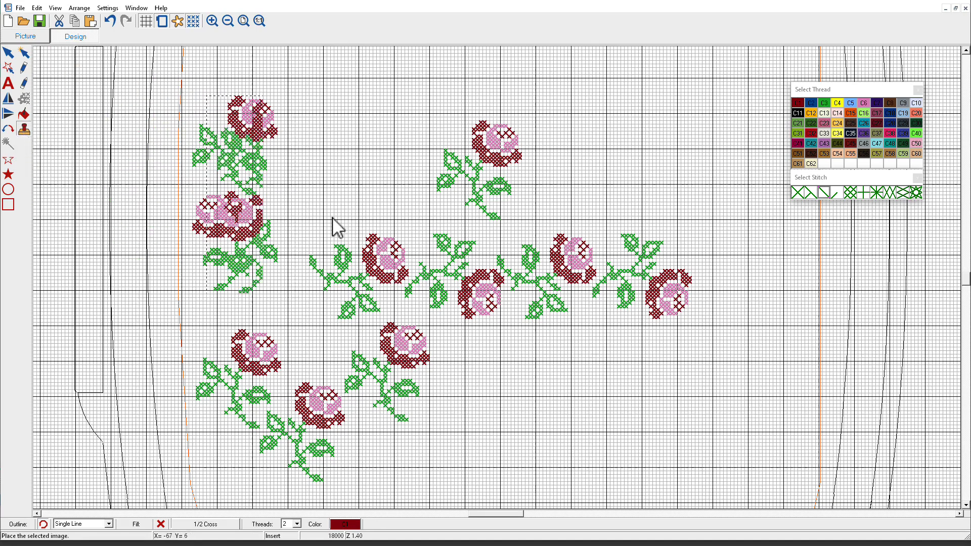
click(754, 186)
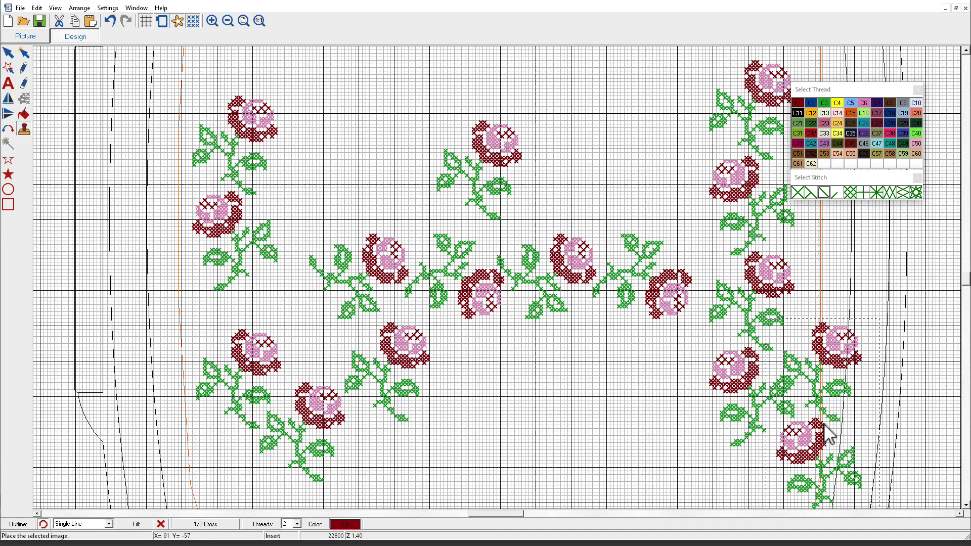
key(Escape)
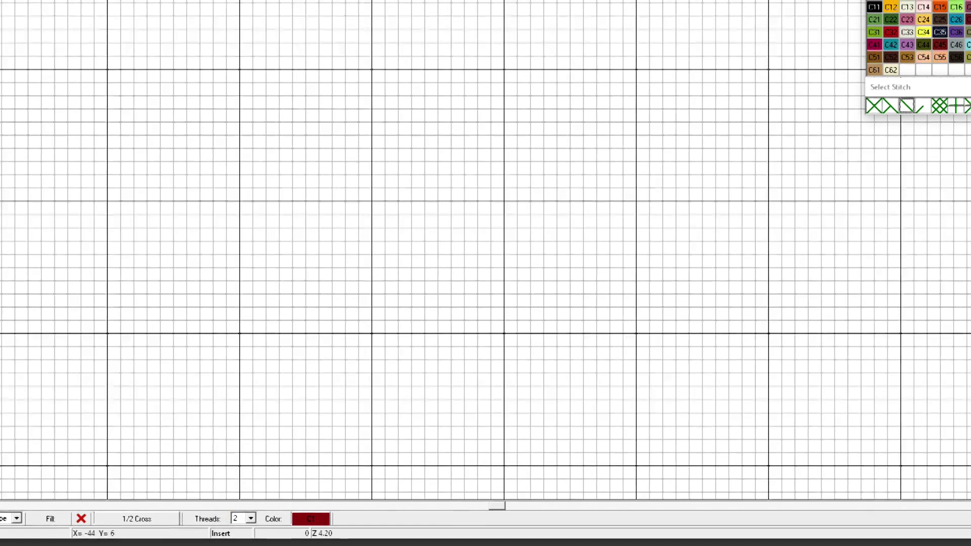
click(38, 8)
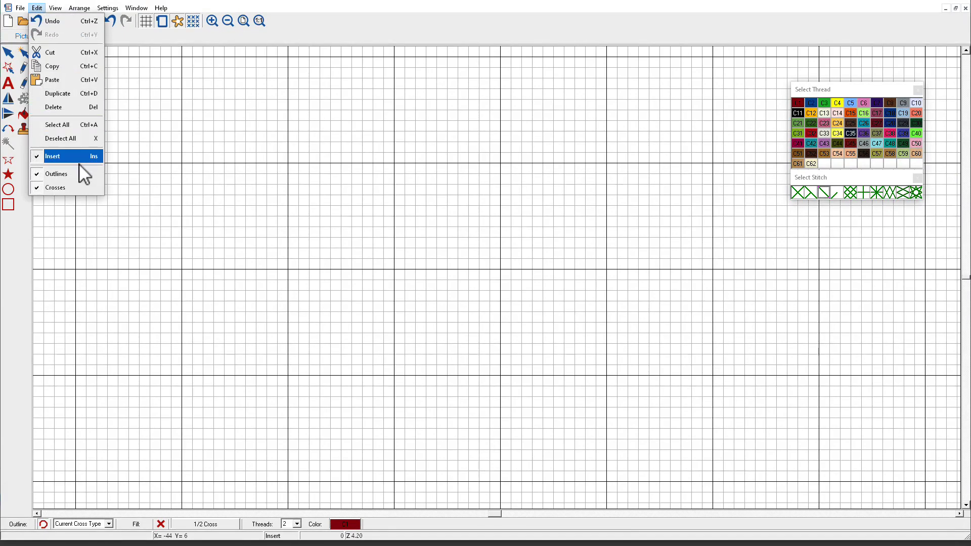
click(41, 157)
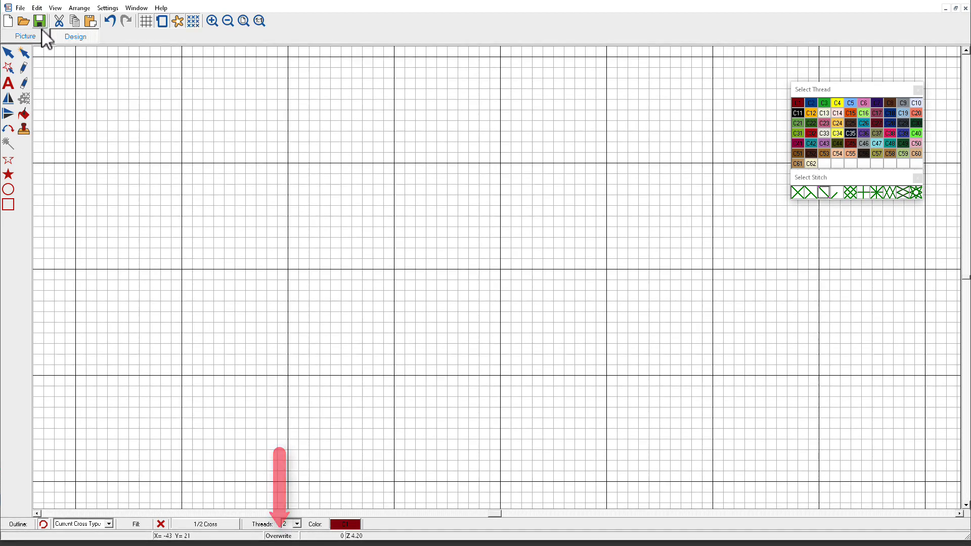
click(37, 7)
click(38, 158)
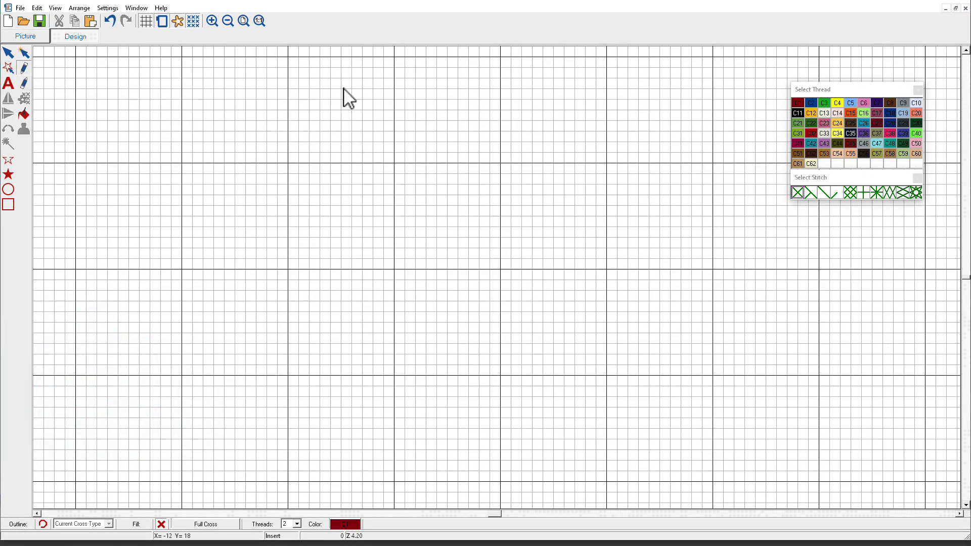
Place dark red 3/4 cross stitches on the grid, zooming in on the area around them
click(813, 197)
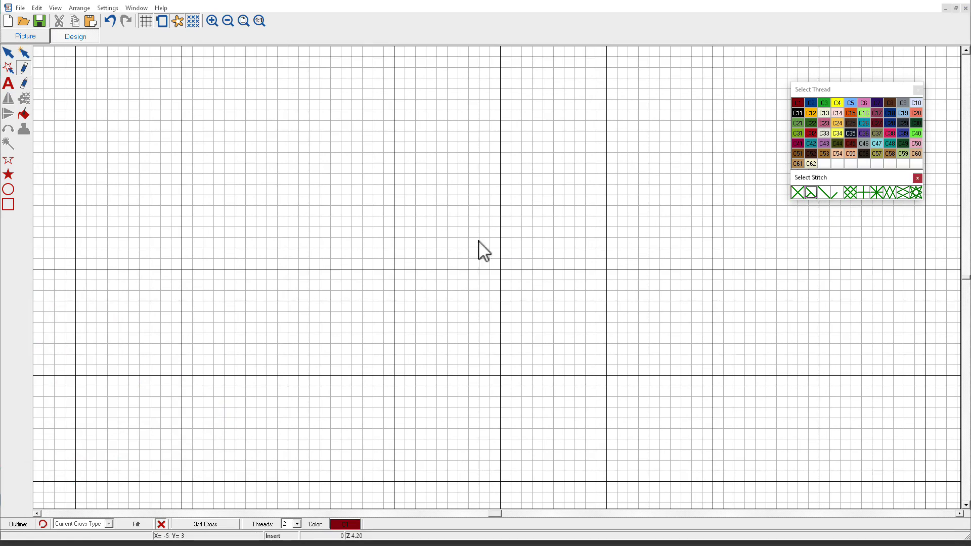
click(291, 200)
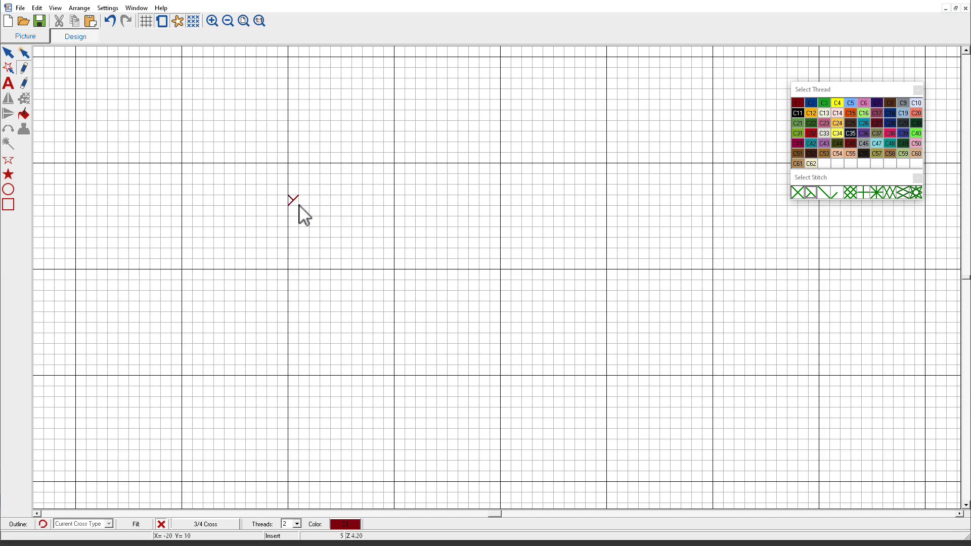
click(213, 25)
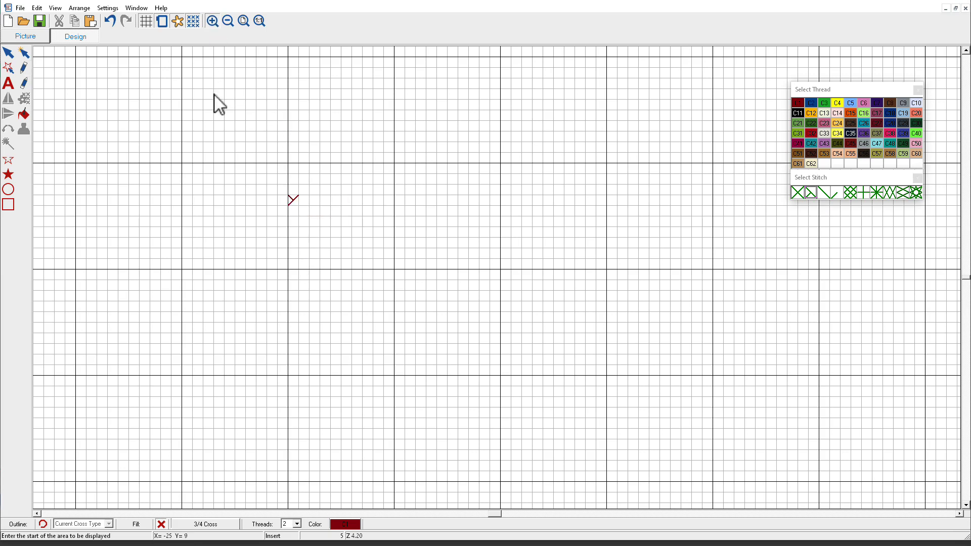
drag(244, 130, 461, 337)
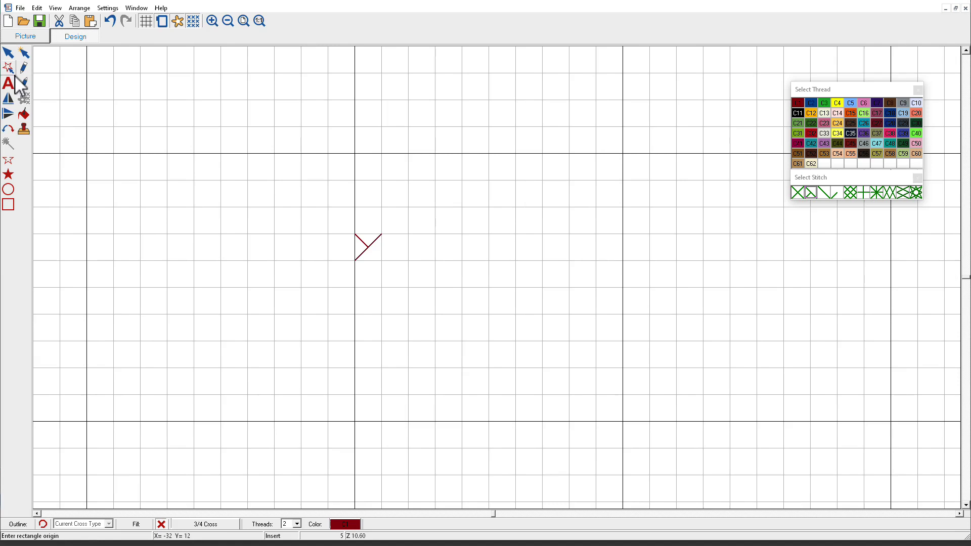
click(378, 270)
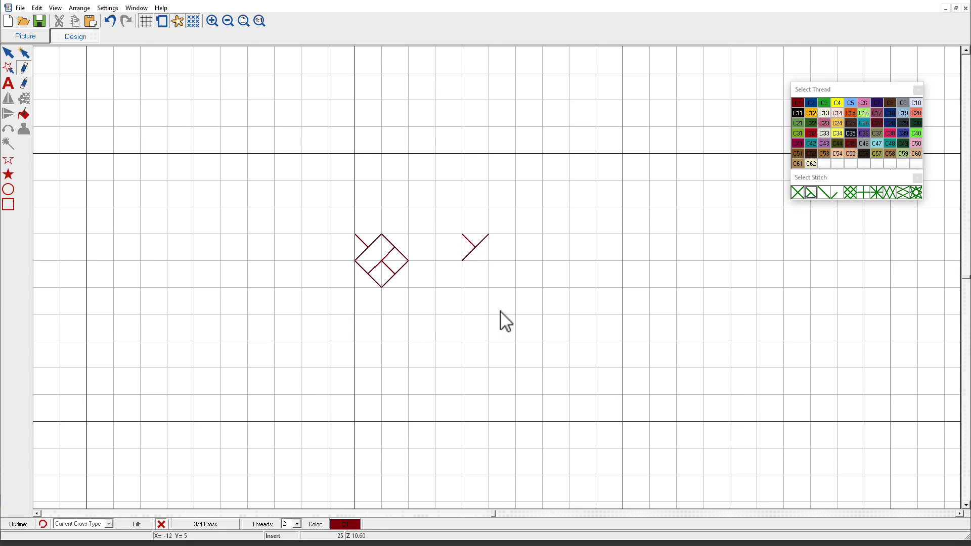
Add a cyan C47 quarter stitch beside the red stitch, undo once, and select pink thread C38
click(837, 193)
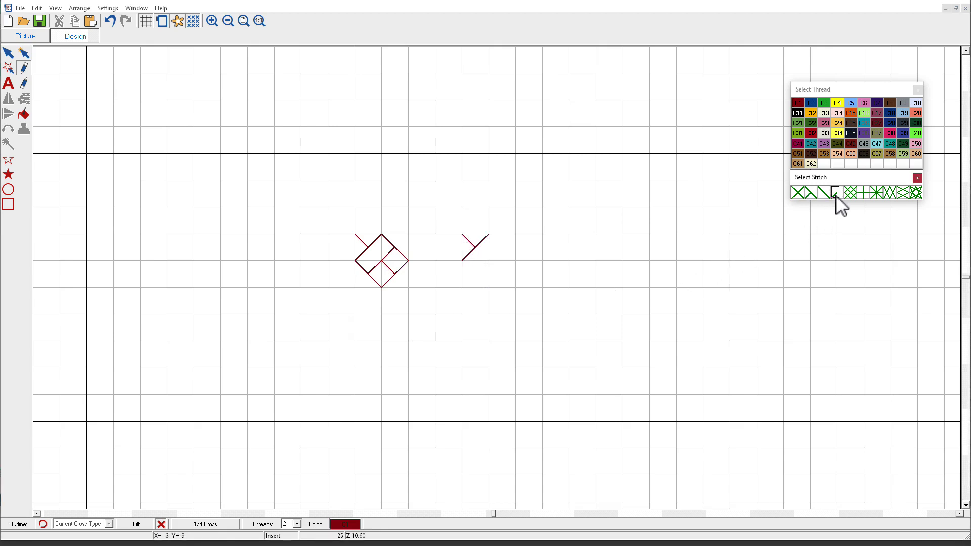
click(873, 144)
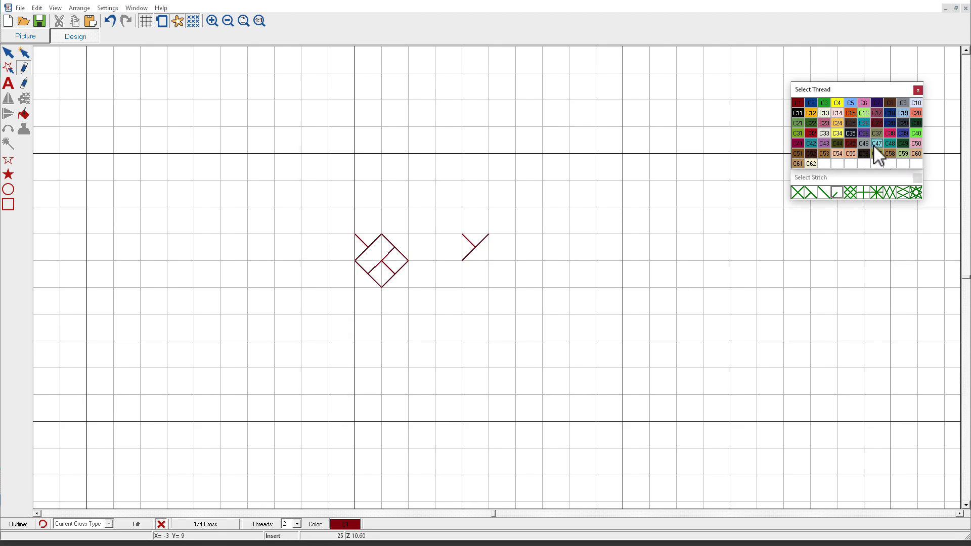
click(484, 257)
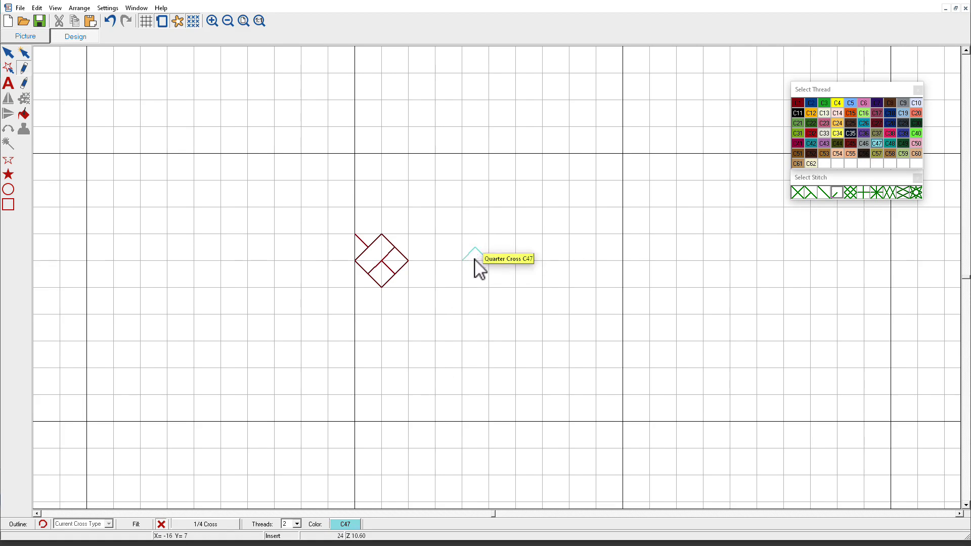
key(ctrl+z)
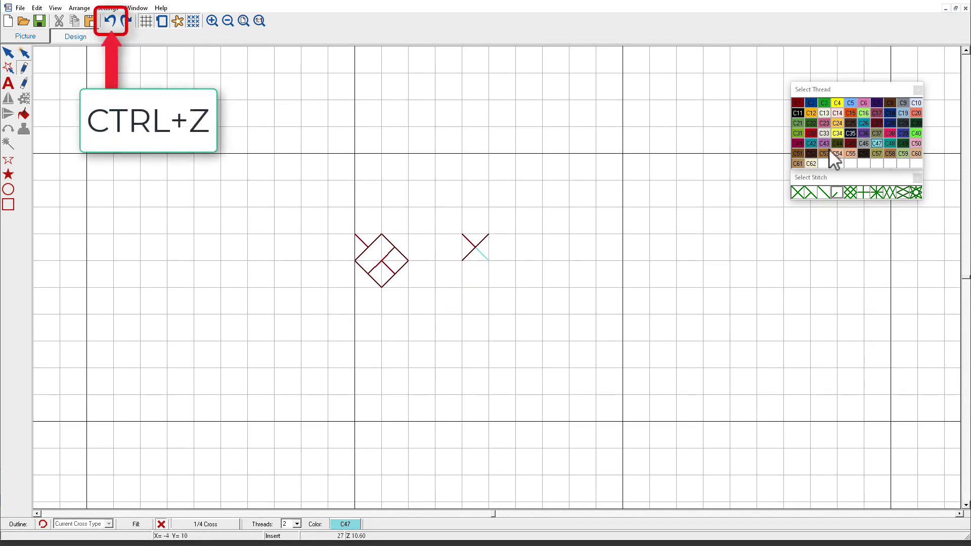
click(892, 132)
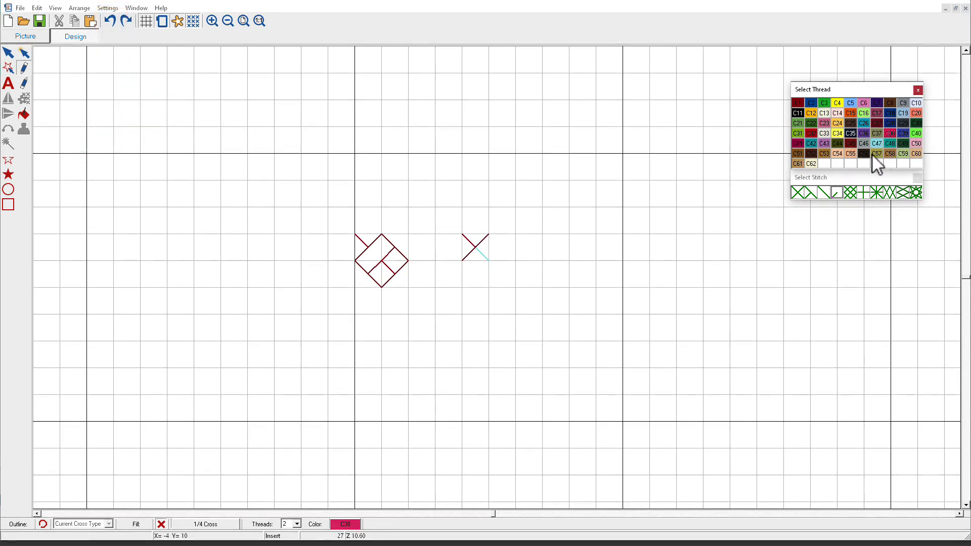
Place a pink C38 mini cross, then add teal C48, green C40 and pink C50 quarter stitches in its corners
click(850, 193)
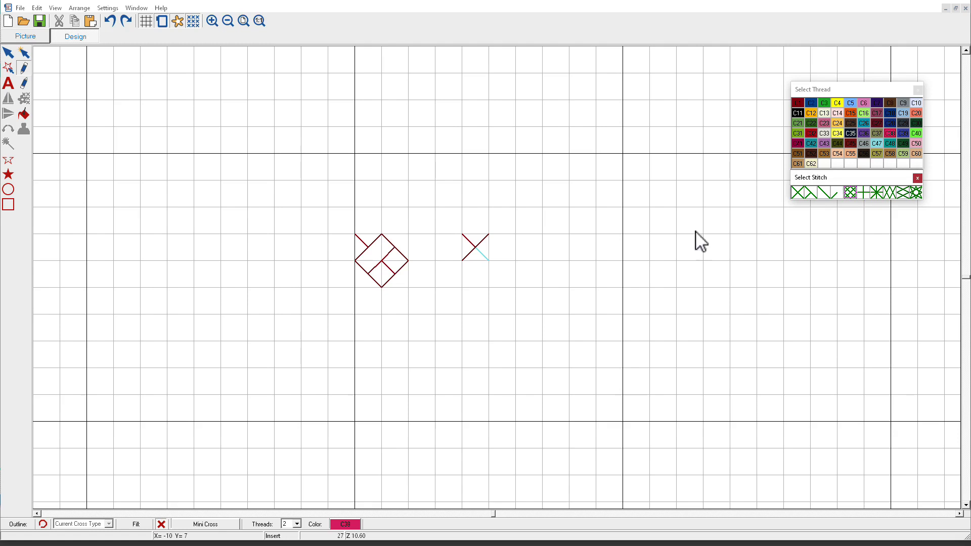
click(522, 242)
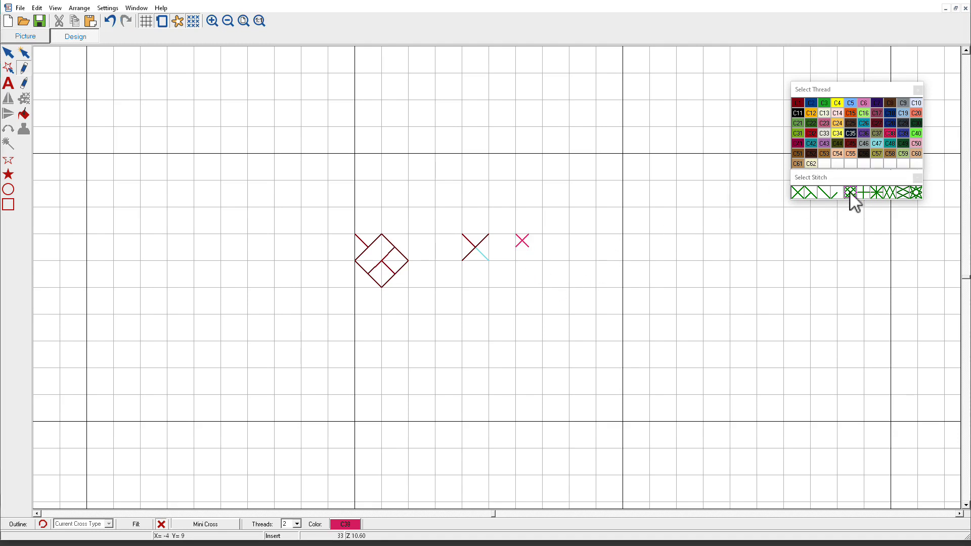
click(828, 193)
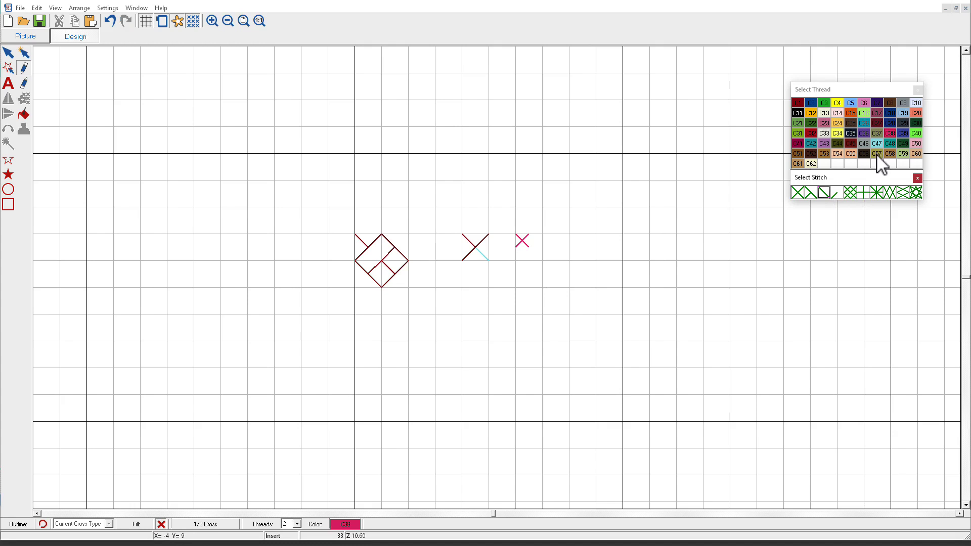
click(836, 193)
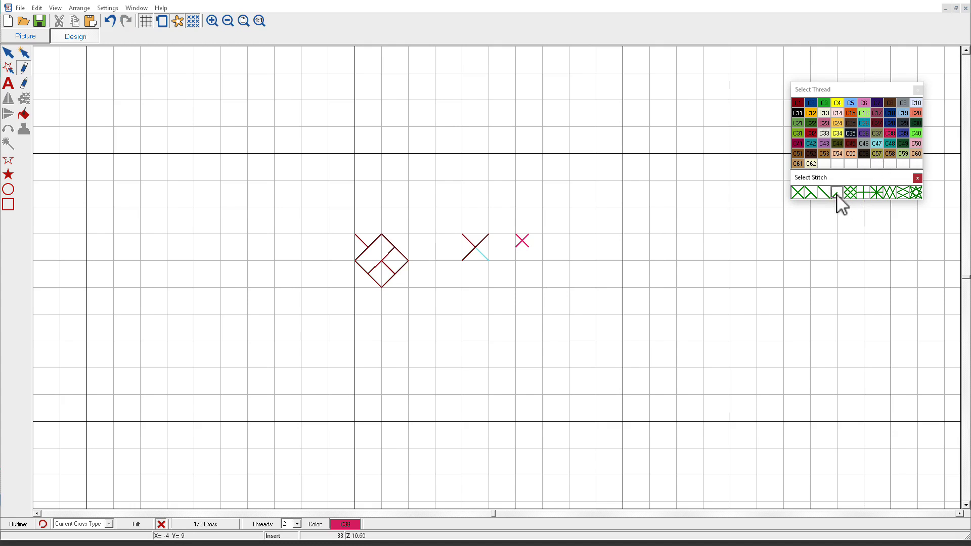
click(887, 151)
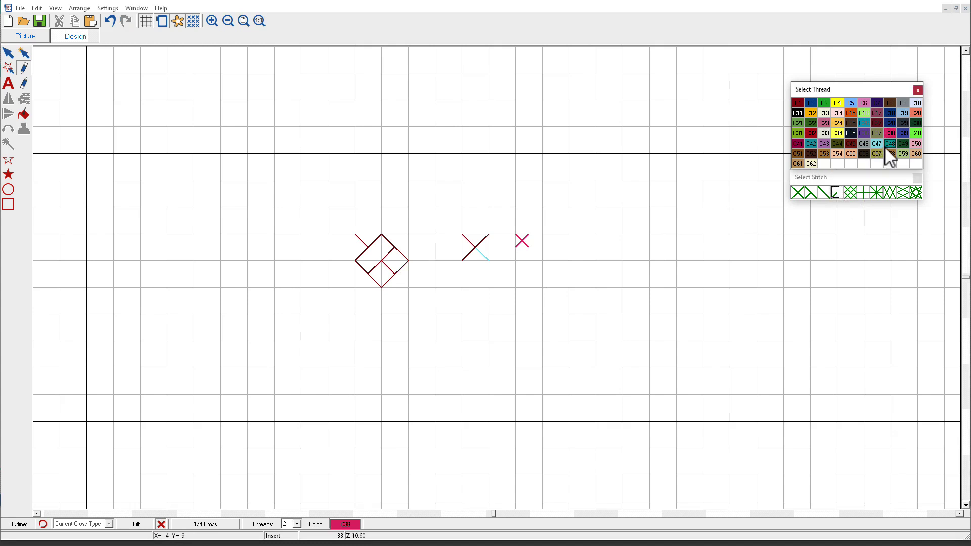
click(521, 259)
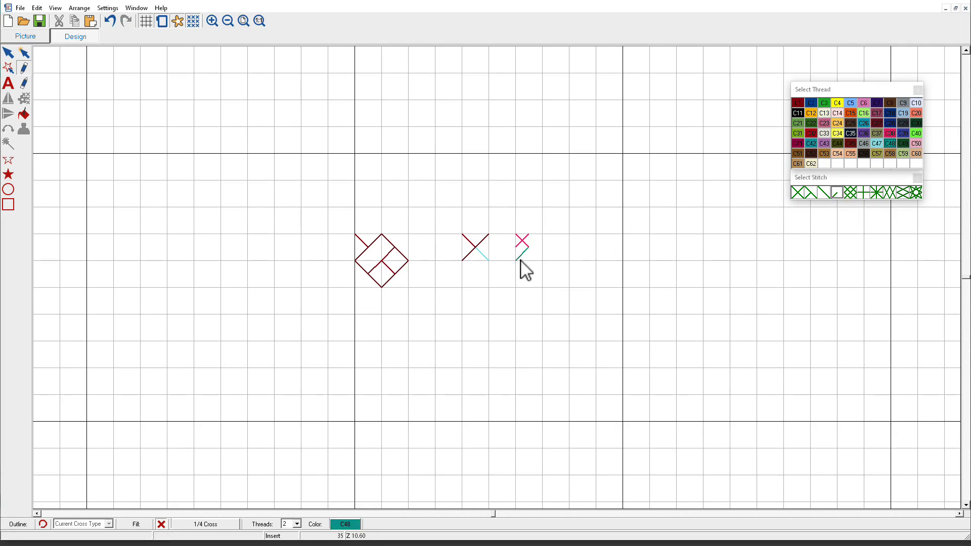
click(914, 133)
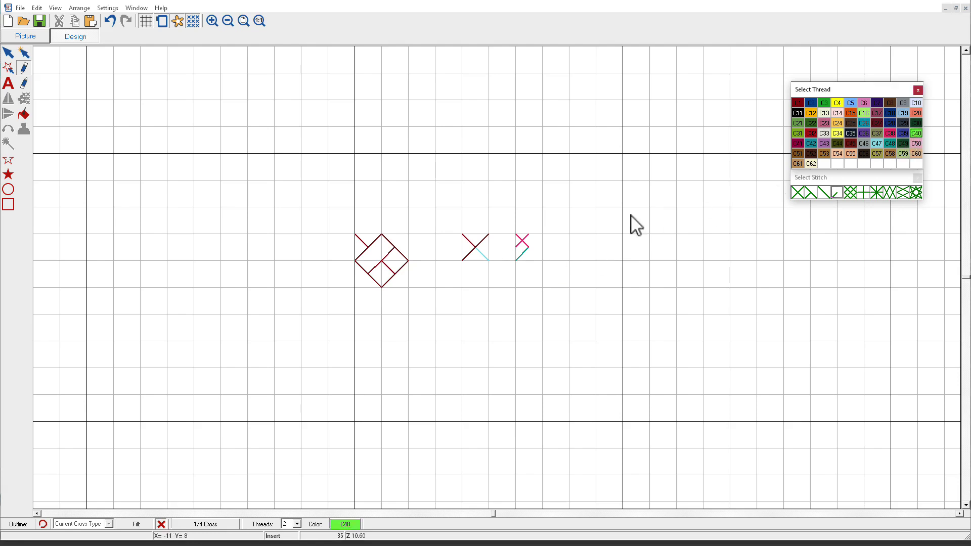
click(534, 243)
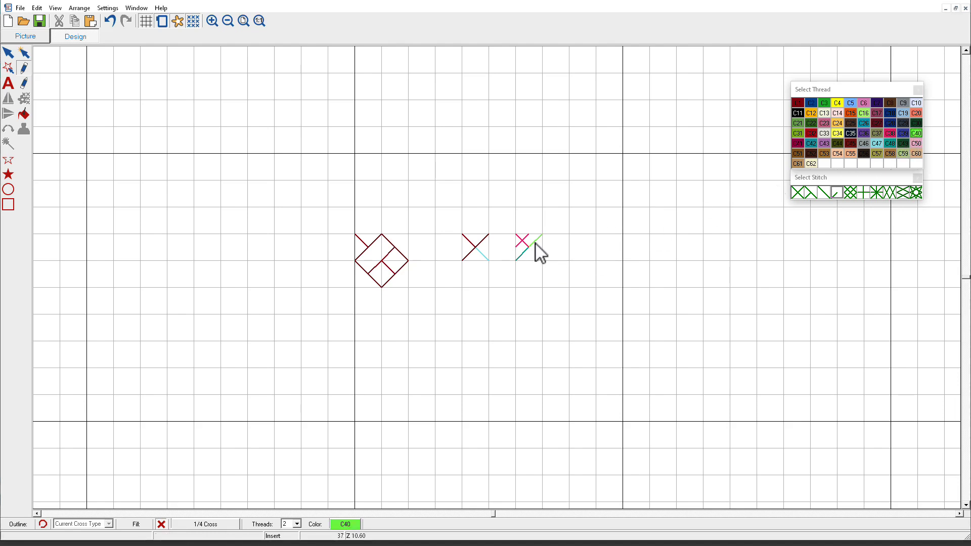
click(917, 144)
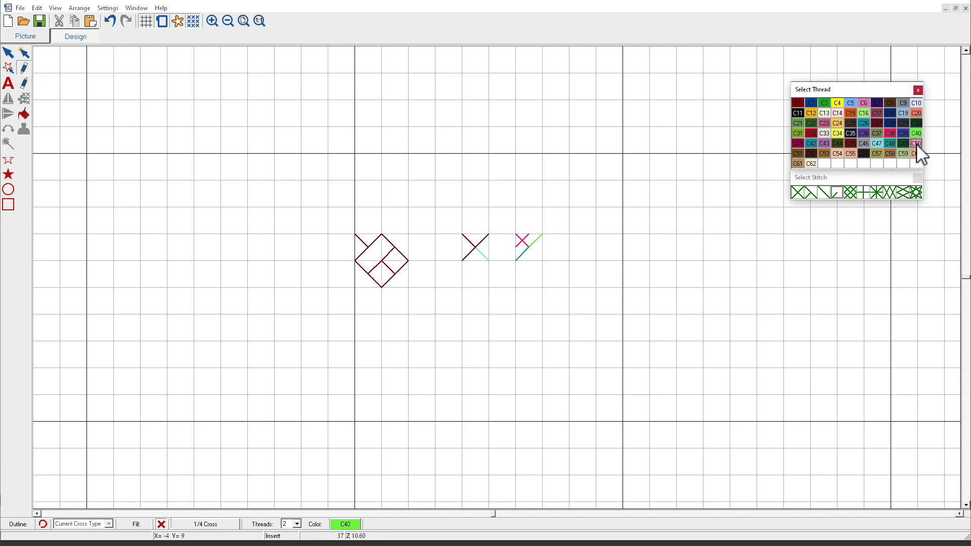
click(539, 258)
Fill the next cell with a green C3 half cross crossed by a purple C43 half cross
click(825, 197)
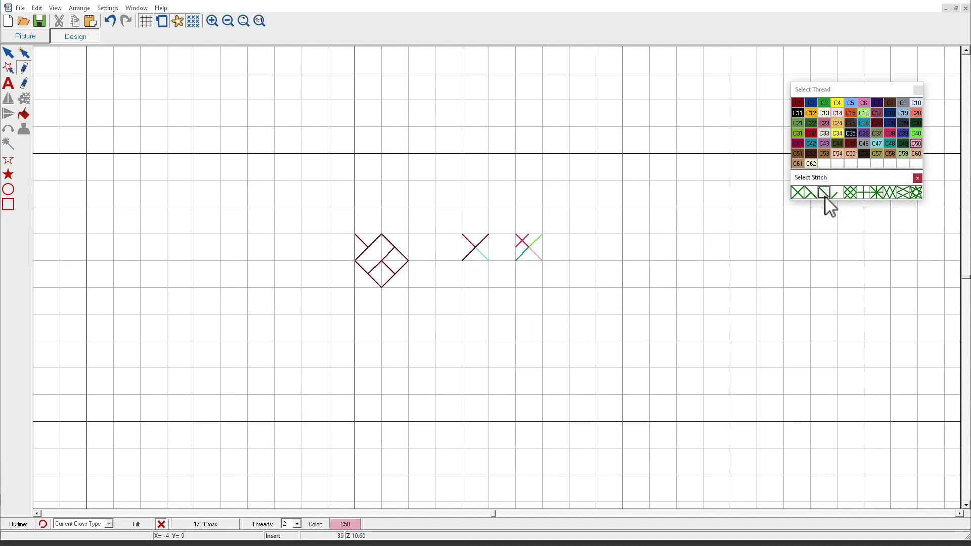
click(823, 104)
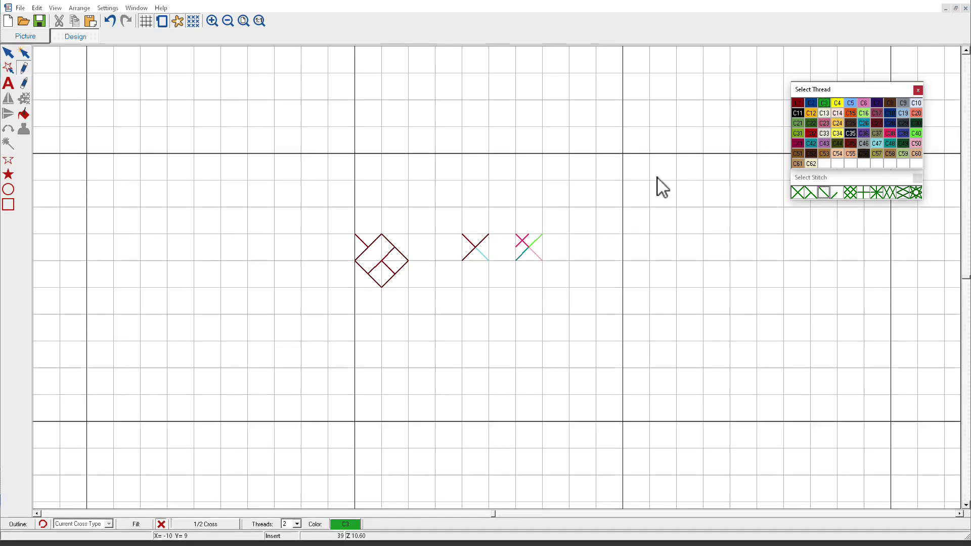
click(591, 253)
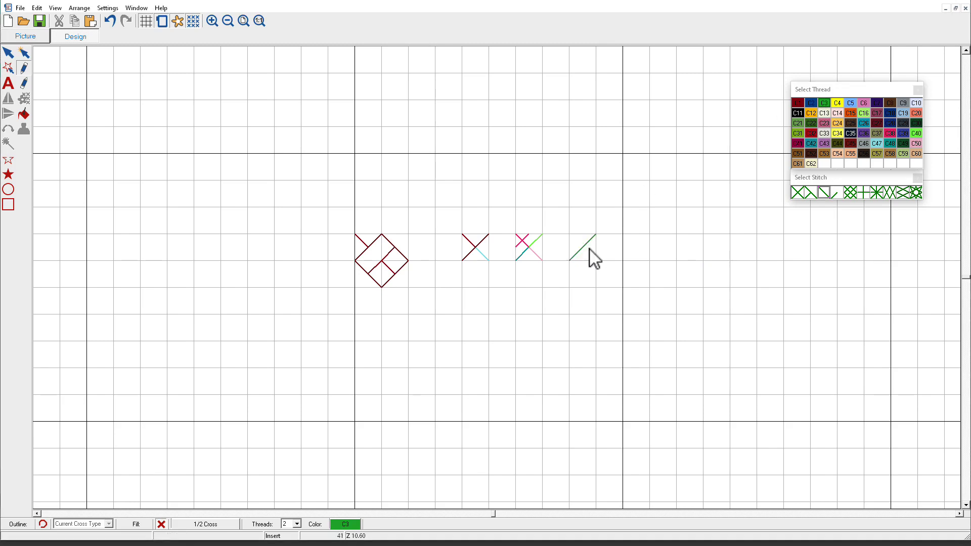
click(825, 144)
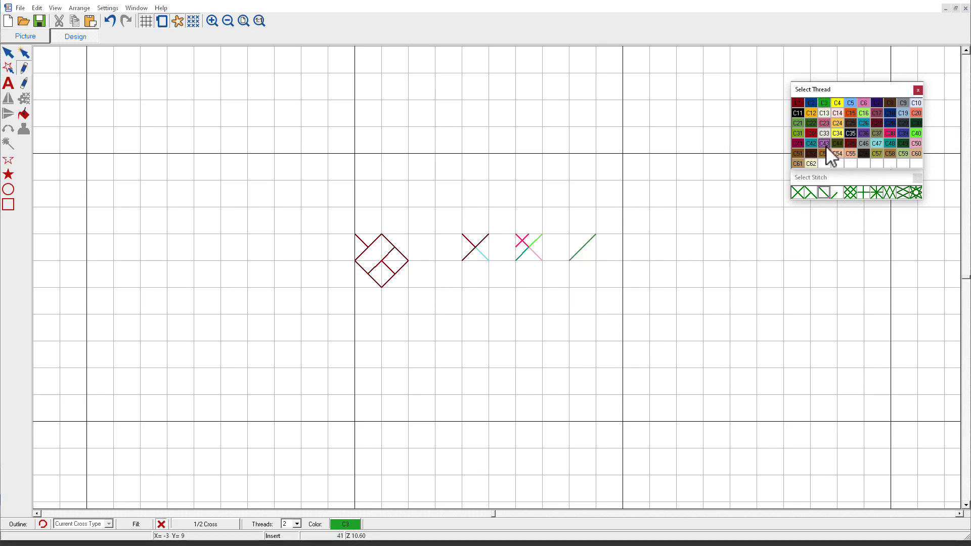
click(576, 245)
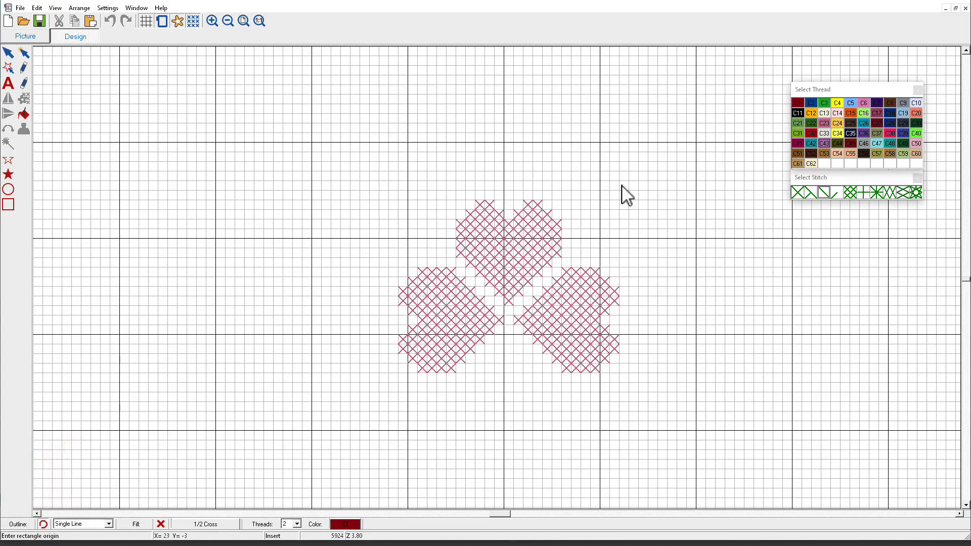
Outline the left, top and right hearts in black C11 with the Fill tool, then undo the outlines
click(798, 113)
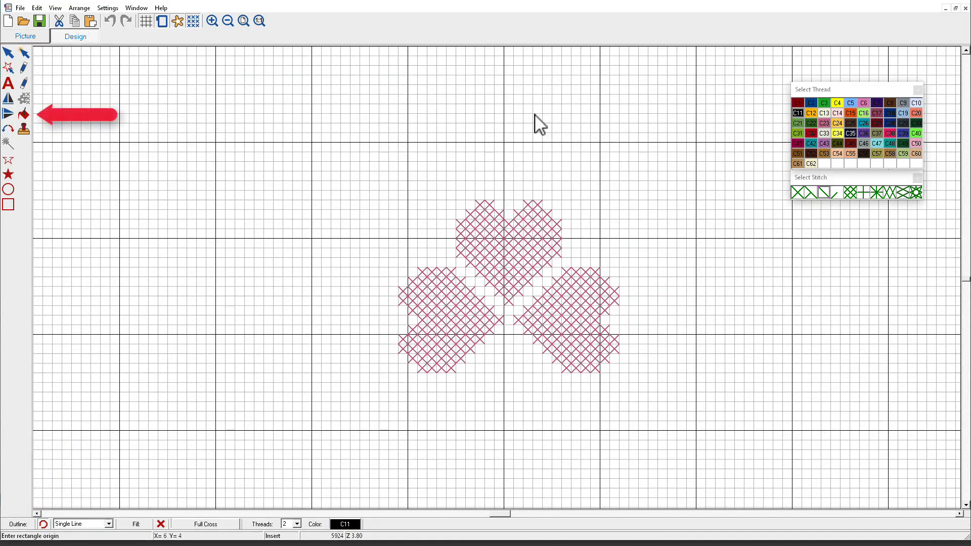
click(26, 115)
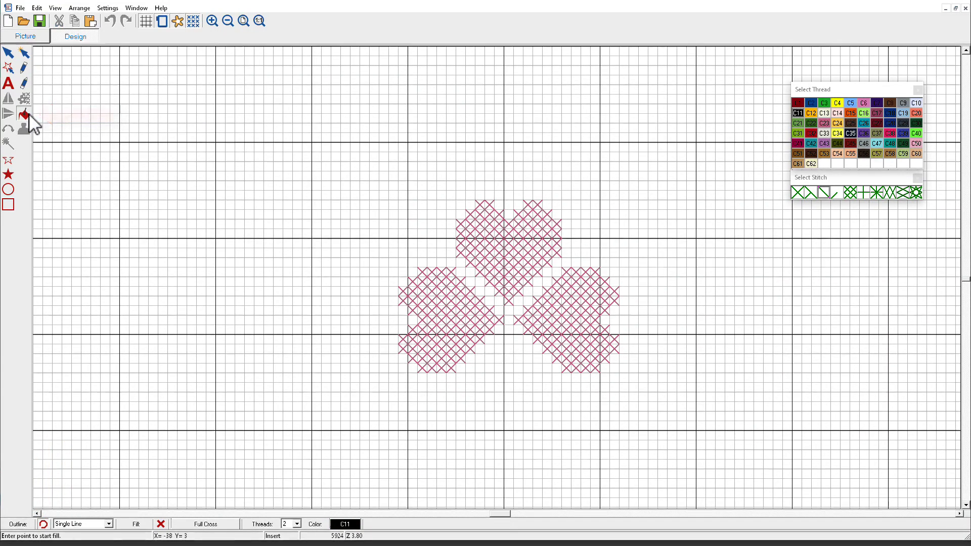
click(418, 289)
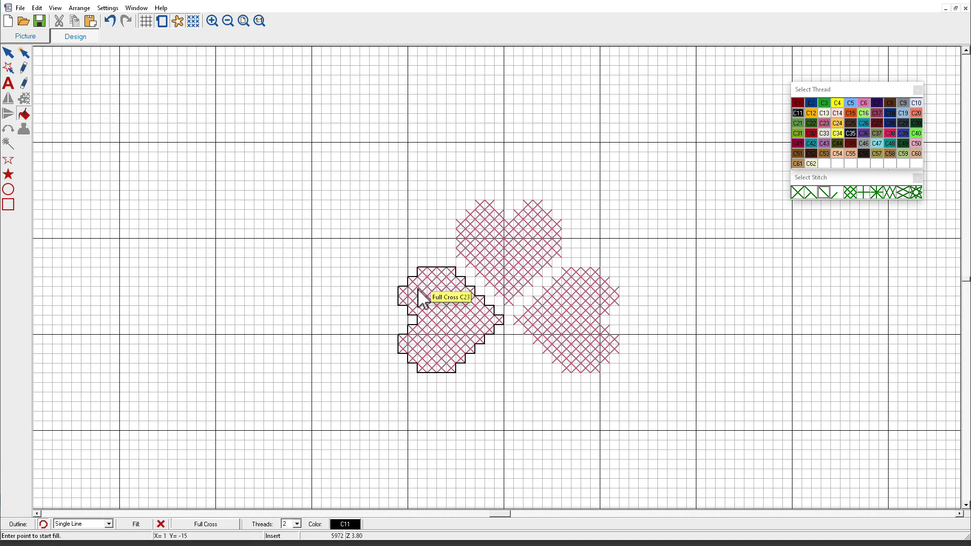
click(499, 250)
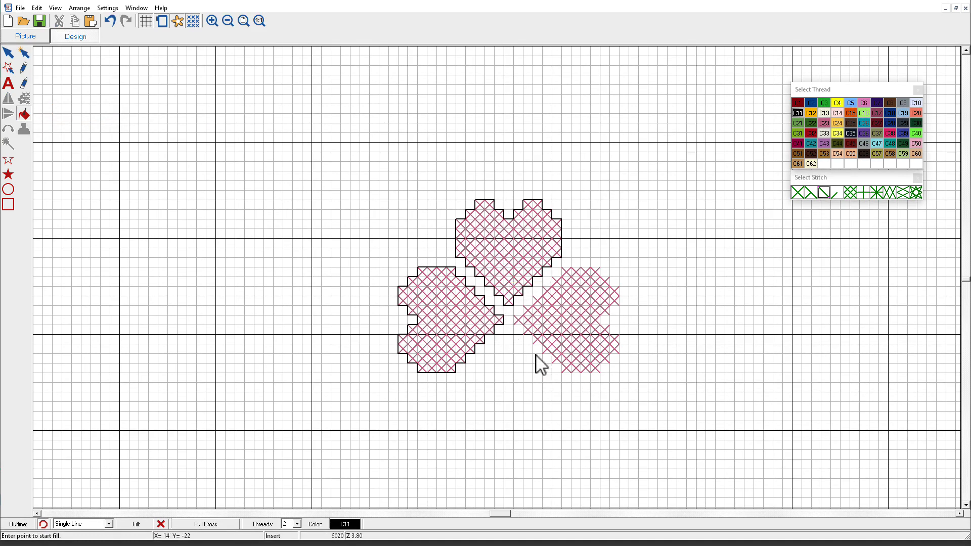
click(567, 335)
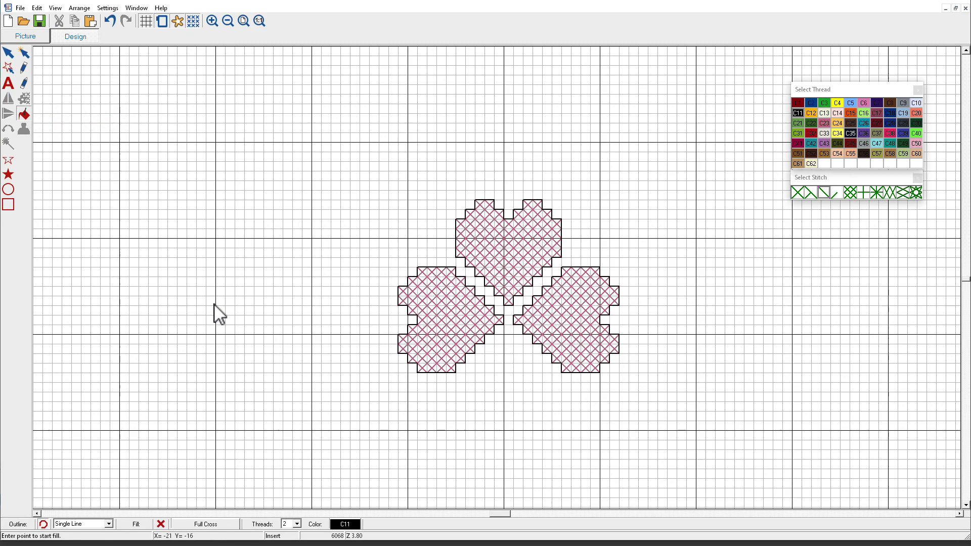
key(ctrl+z)
key(ctrl+z)
key(ctrl+z)
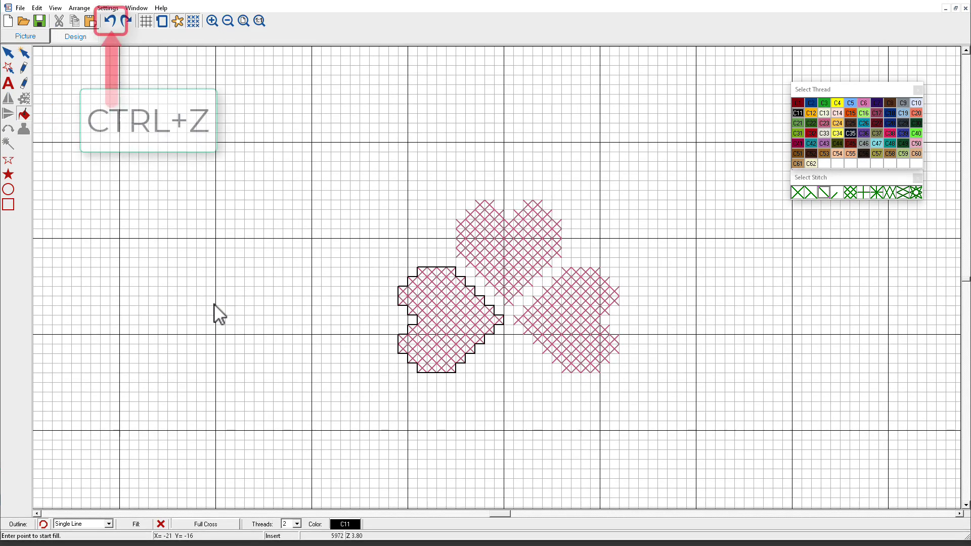
Set Outline to Current Cross Type and choose the Double Cross stitch
click(108, 525)
click(104, 539)
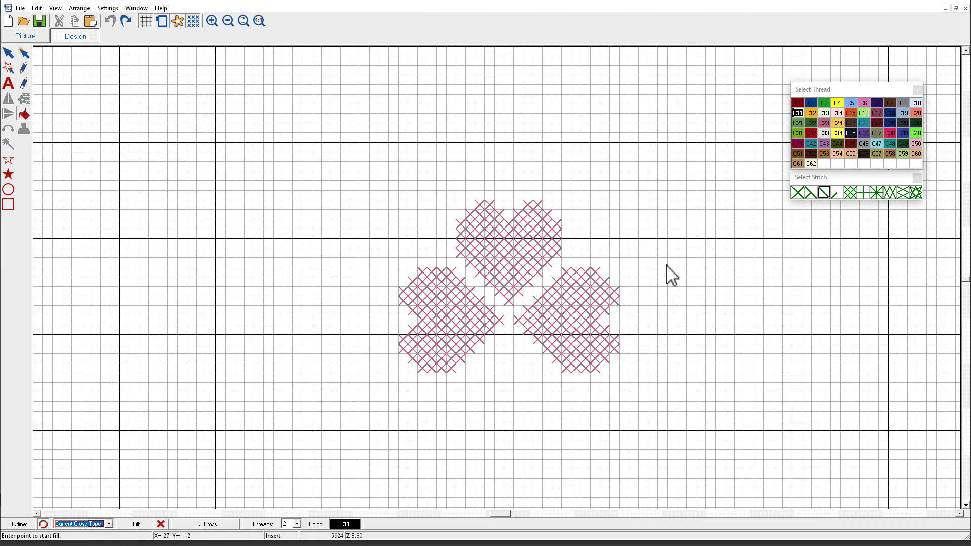
click(873, 194)
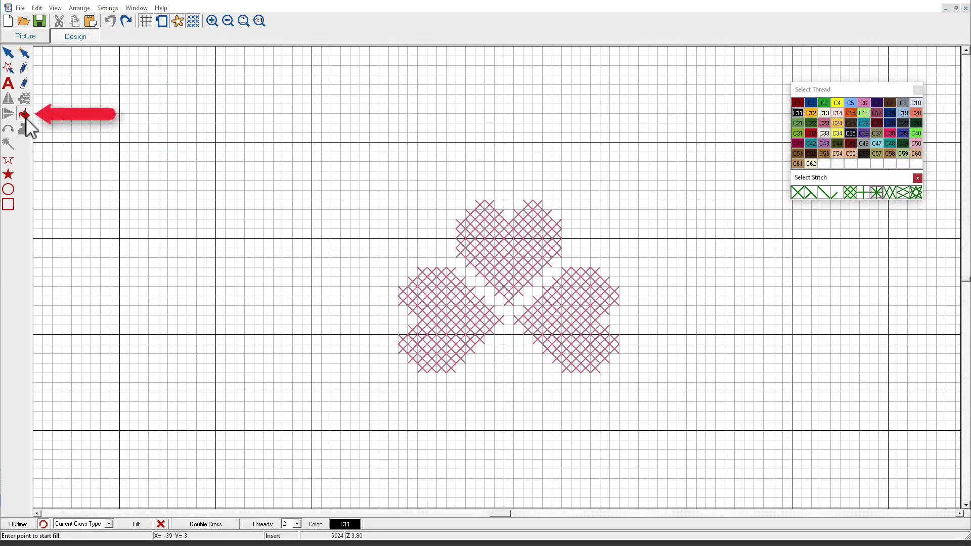
Outline the top, left and right hearts with black double crosses
click(506, 249)
click(440, 323)
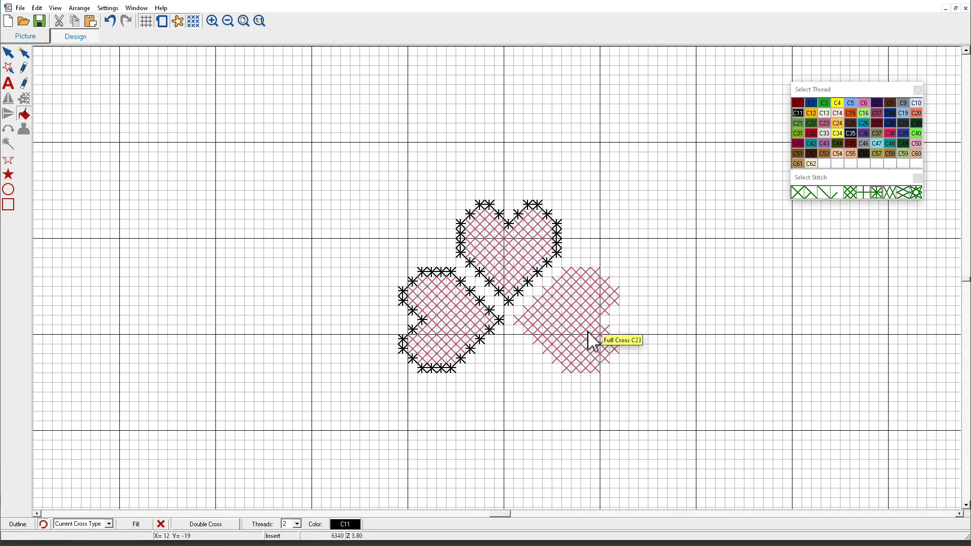
click(587, 332)
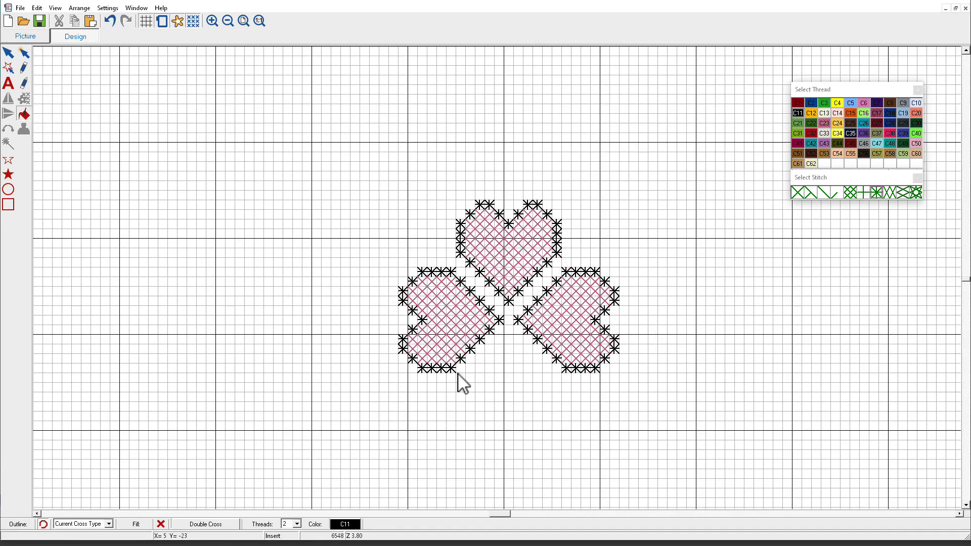